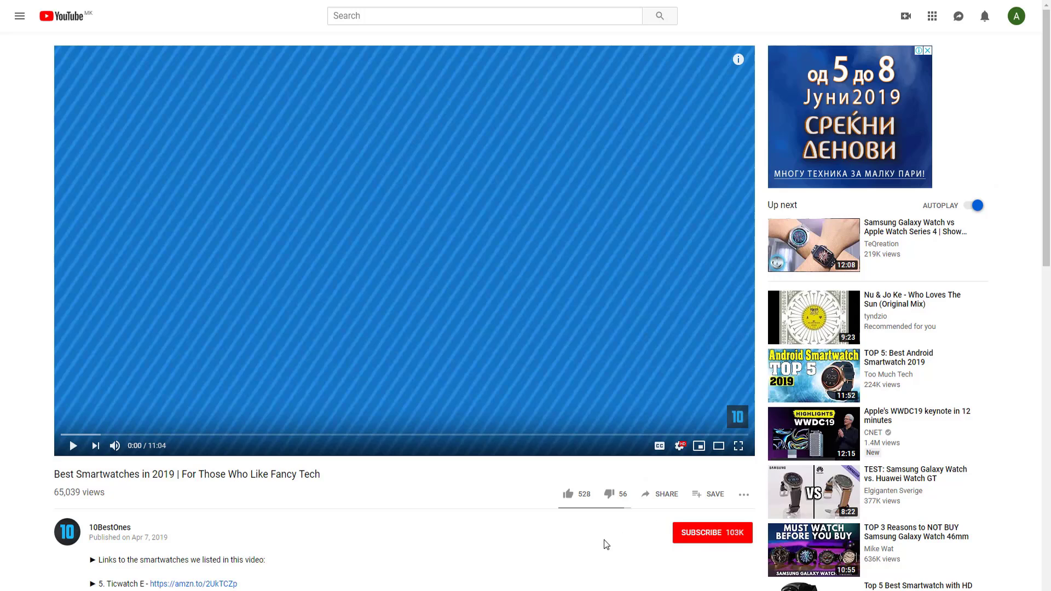
- Subscribe to the smartwatch video's channel, then open and dismiss the comment box
scroll(656, 515, down, 1)
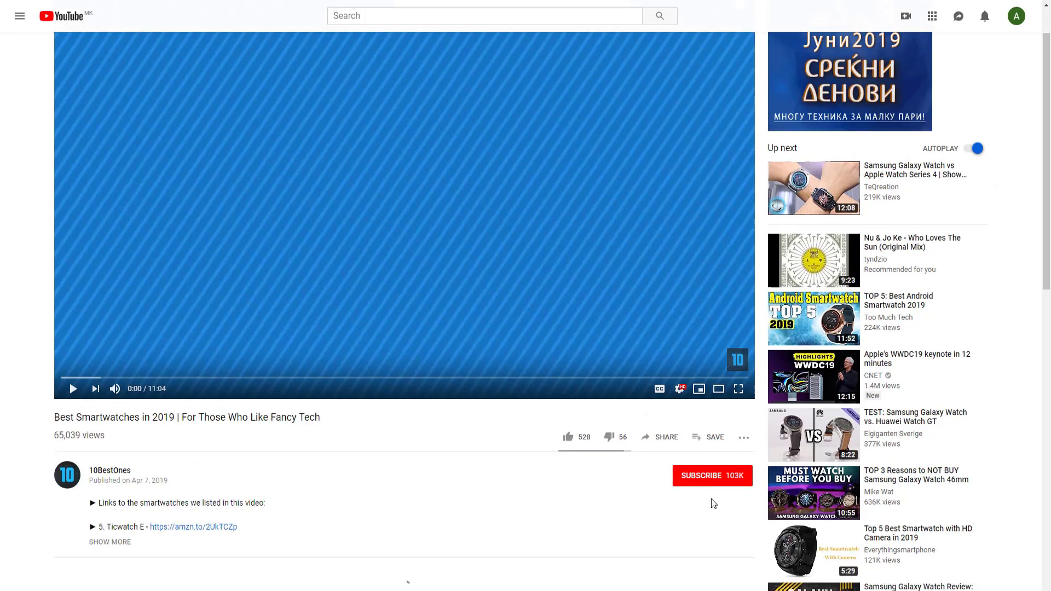
click(709, 476)
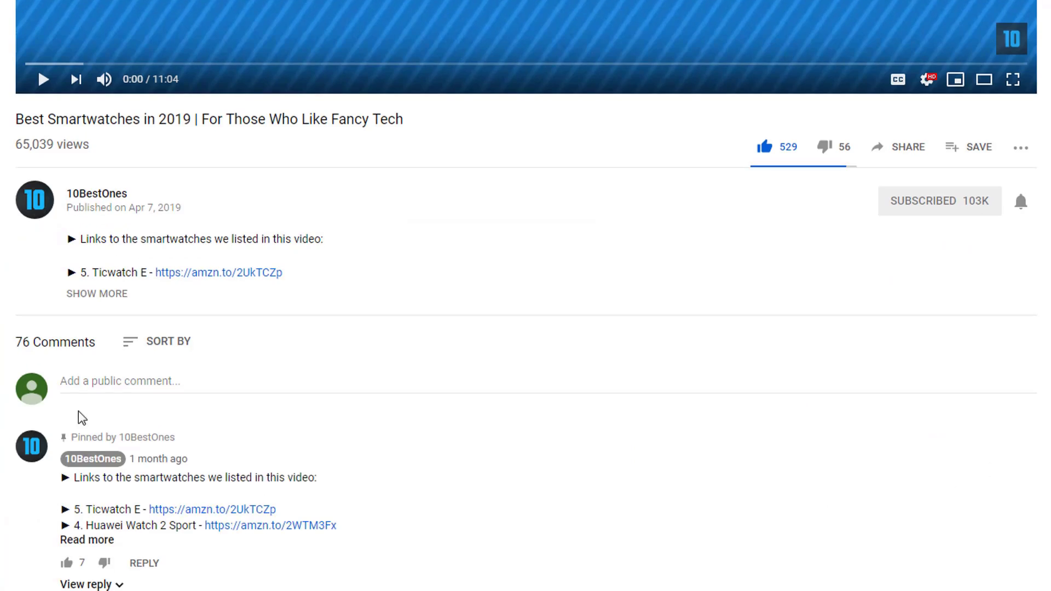
click(130, 383)
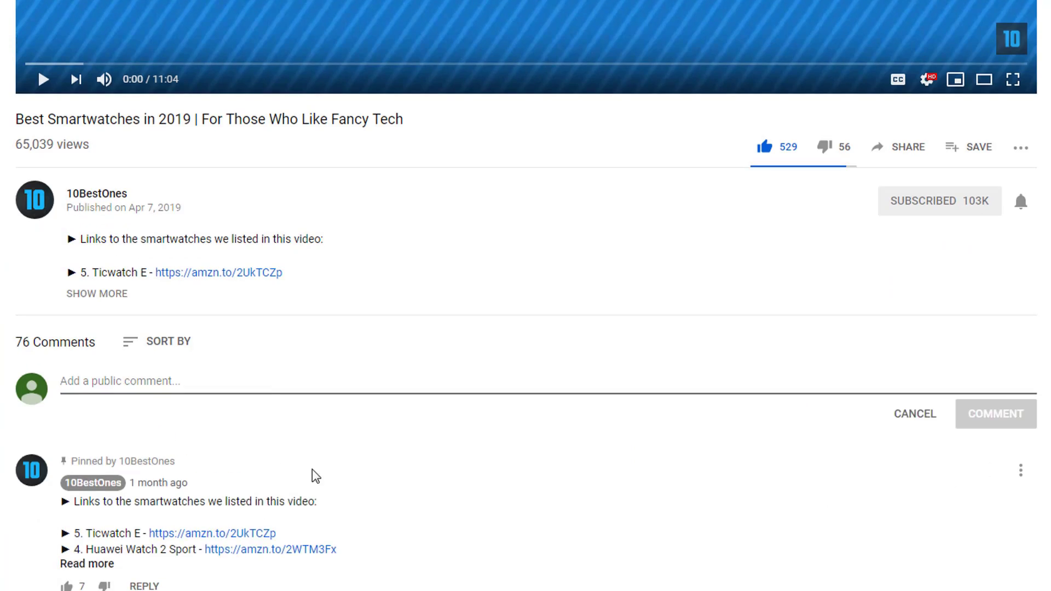
click(958, 415)
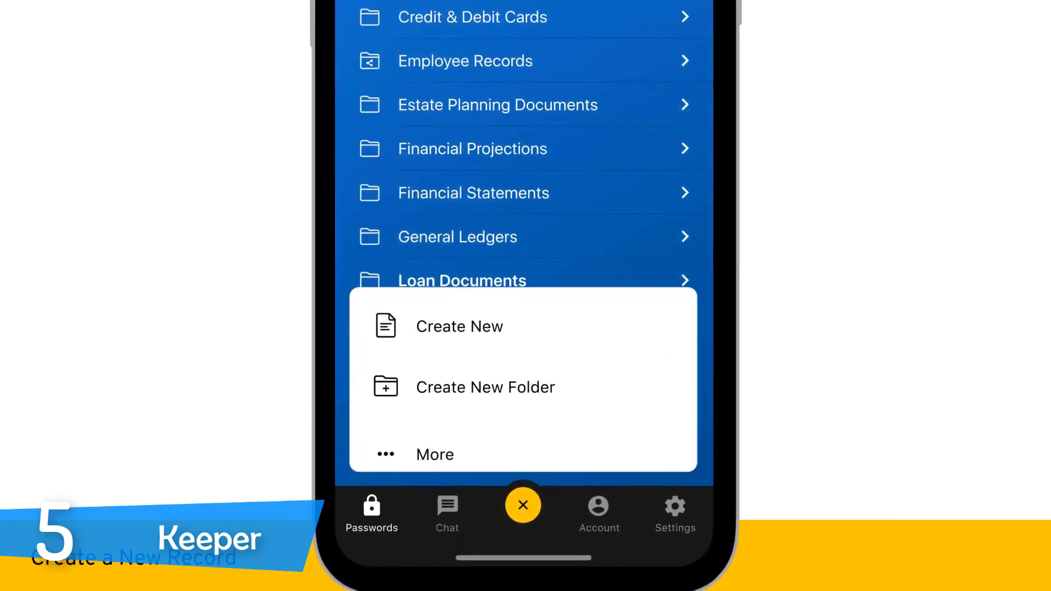
- Create a SuperCPA record with a 16-character generated password and ProConnect URL, and save it
click(460, 327)
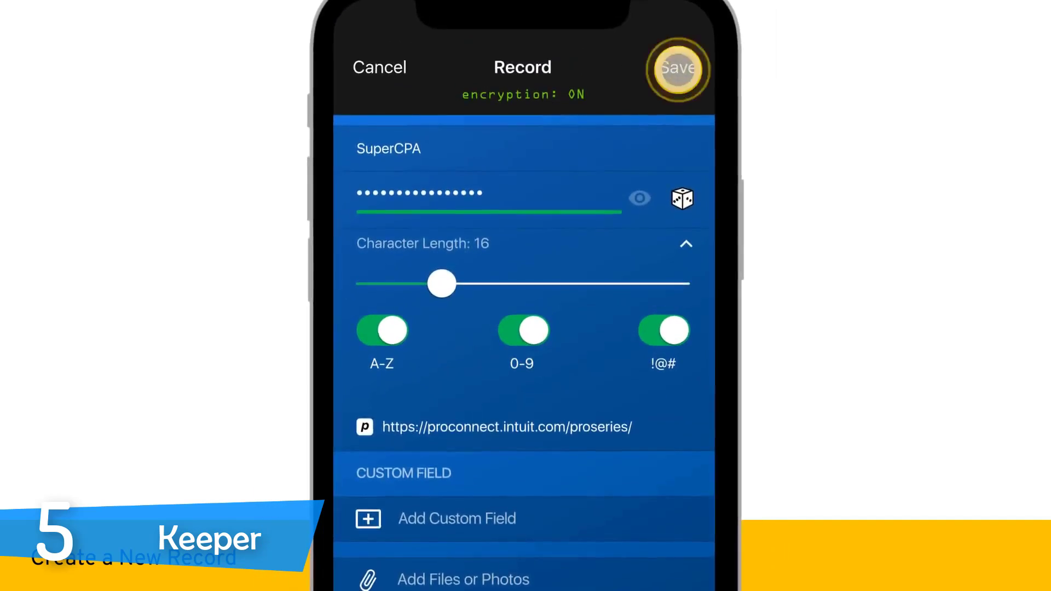
click(677, 69)
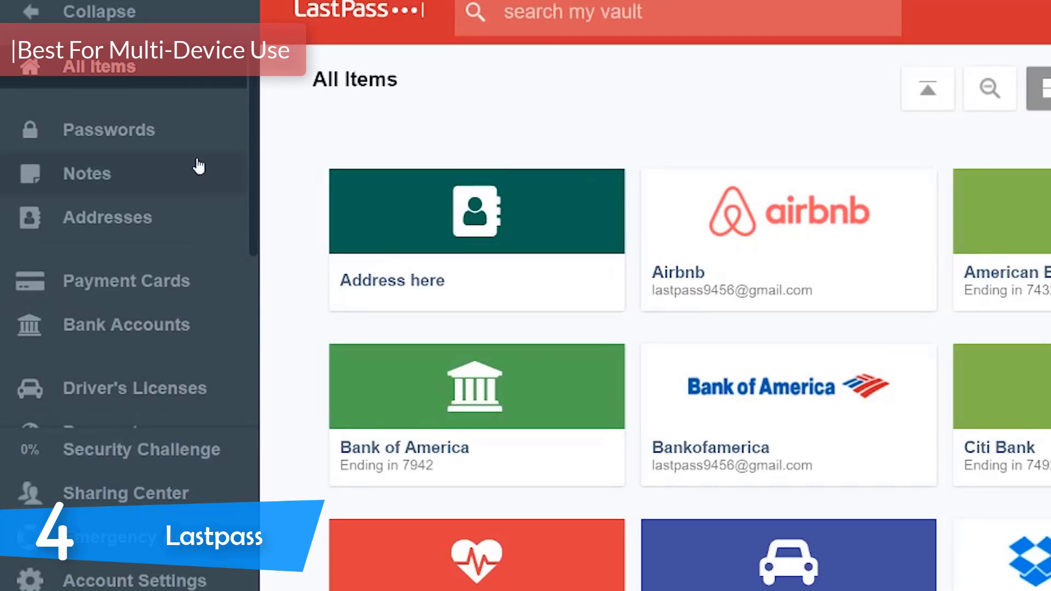
- Browse the Payment Cards, Bank Accounts and Sharing Center views, then return to All Items
scroll(198, 166, down, 4)
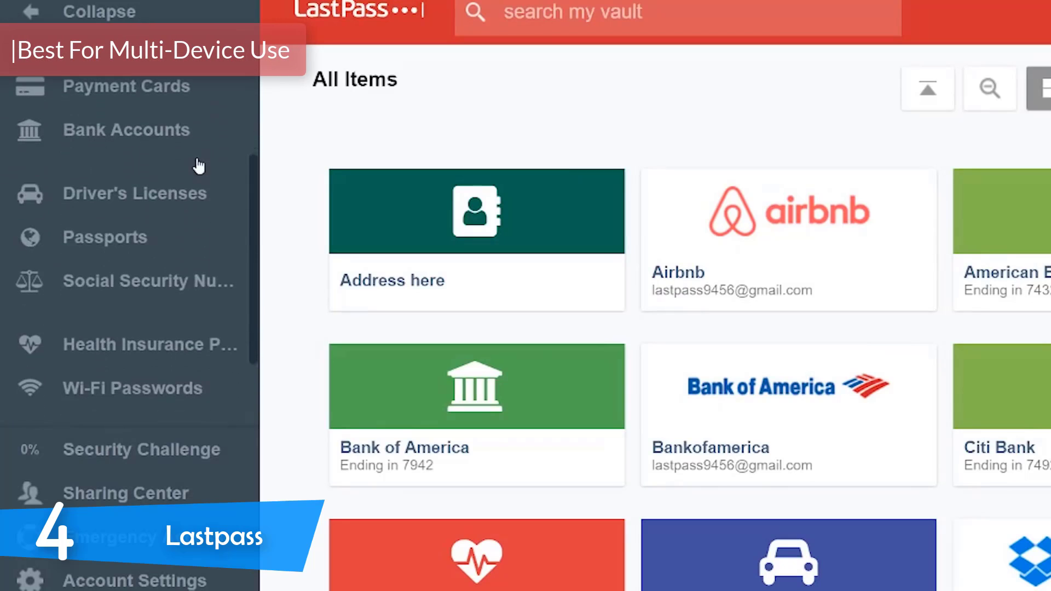
click(174, 89)
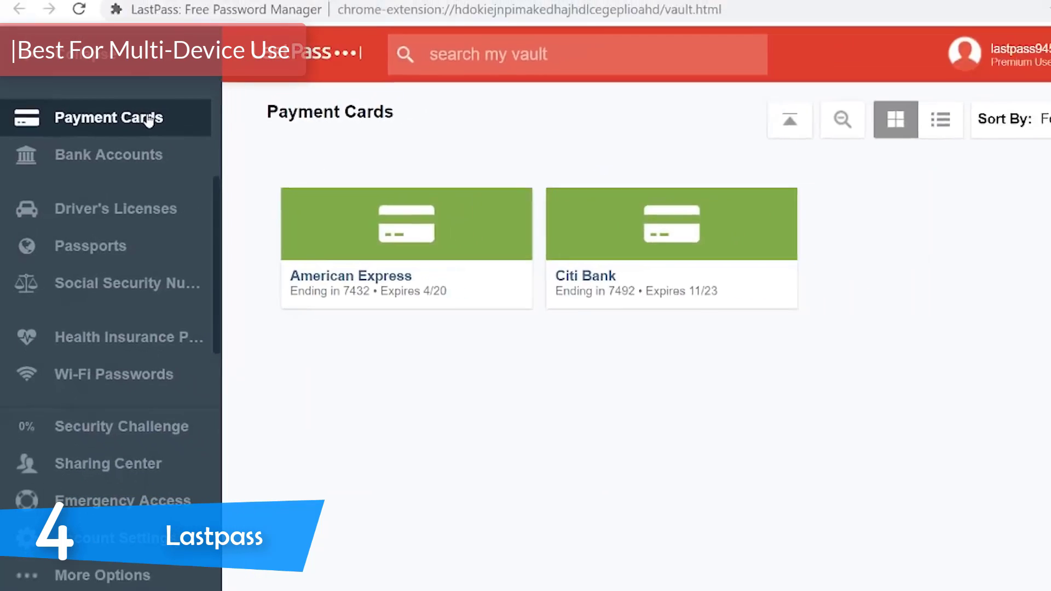
click(110, 169)
scroll(108, 170, up, 4)
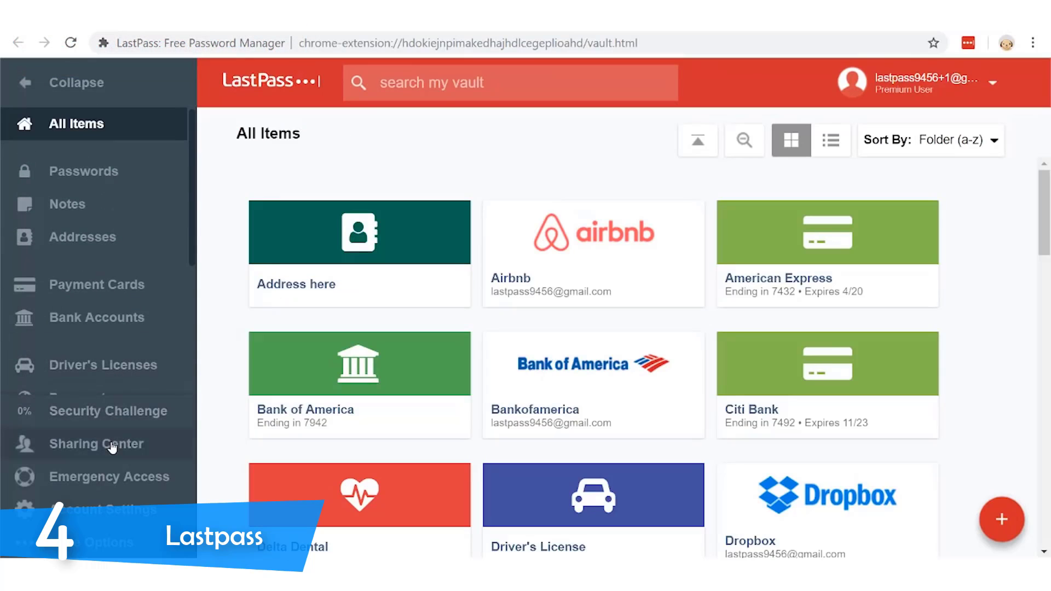
click(113, 448)
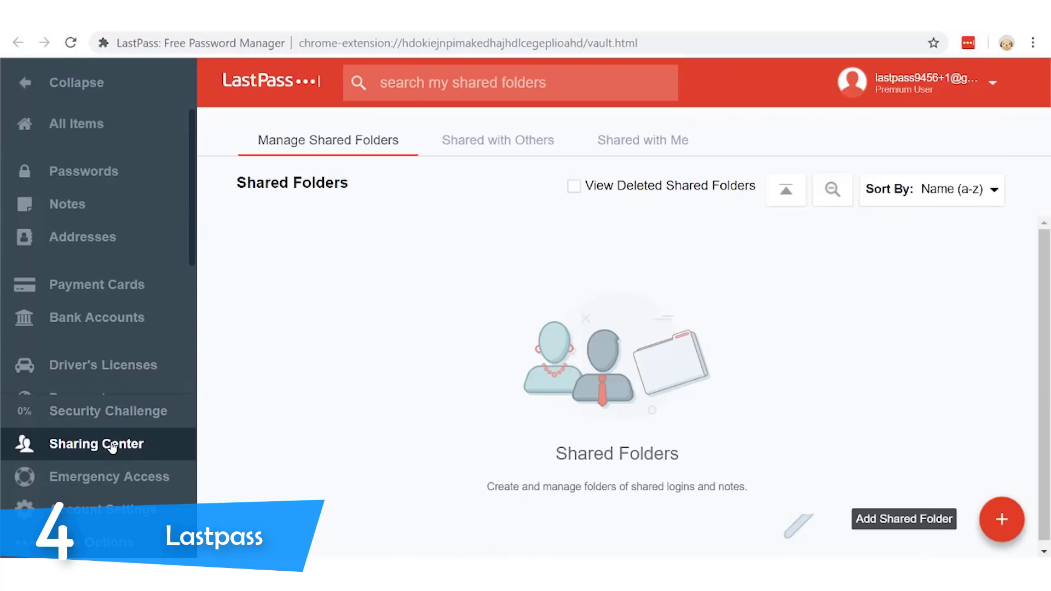
click(102, 129)
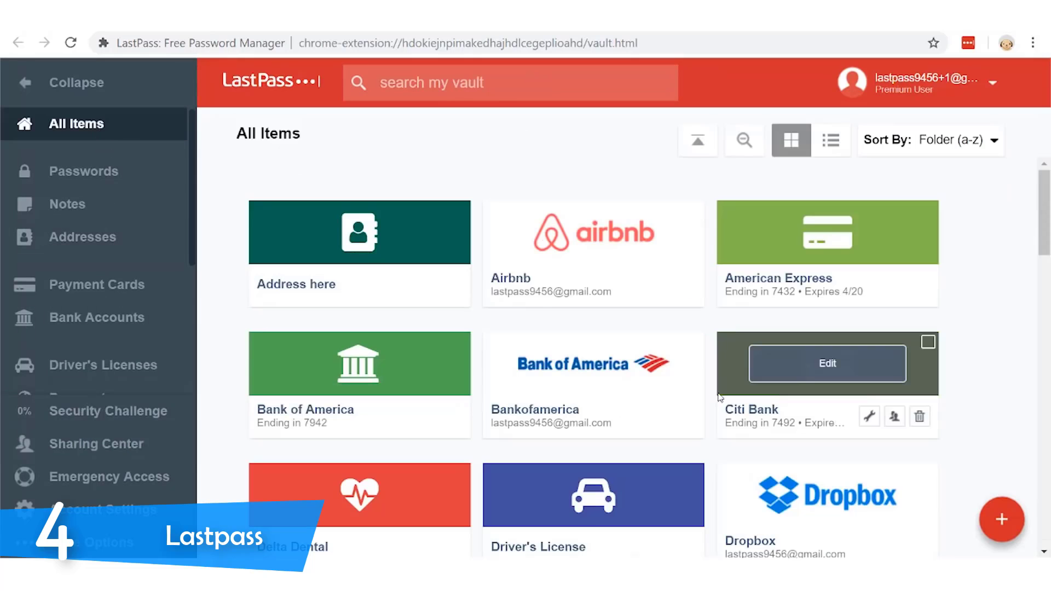
- Add an Address item named 'Address here' and save it
click(1002, 521)
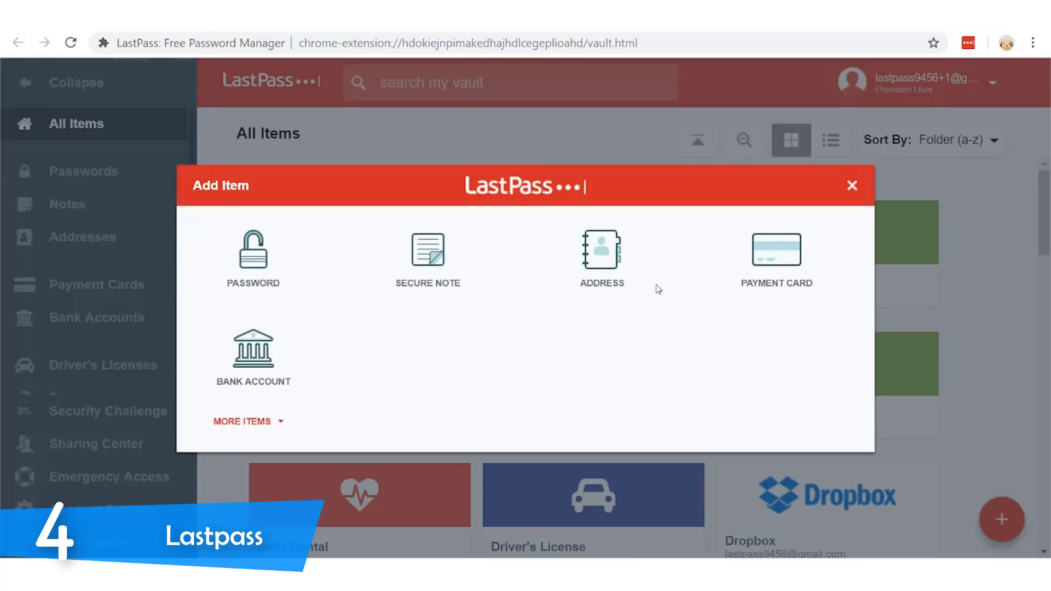
click(608, 258)
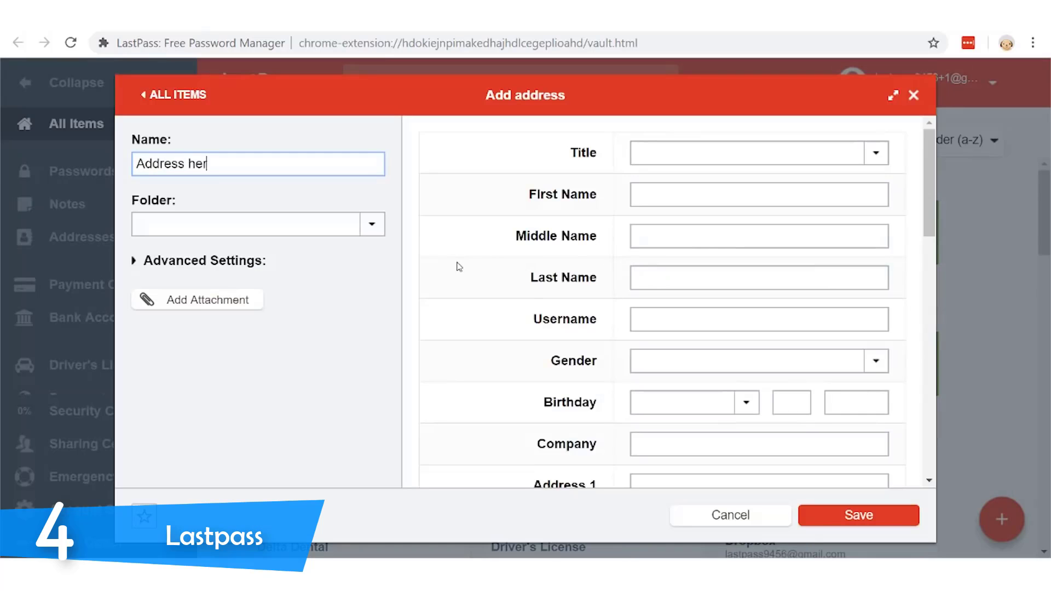
click(848, 519)
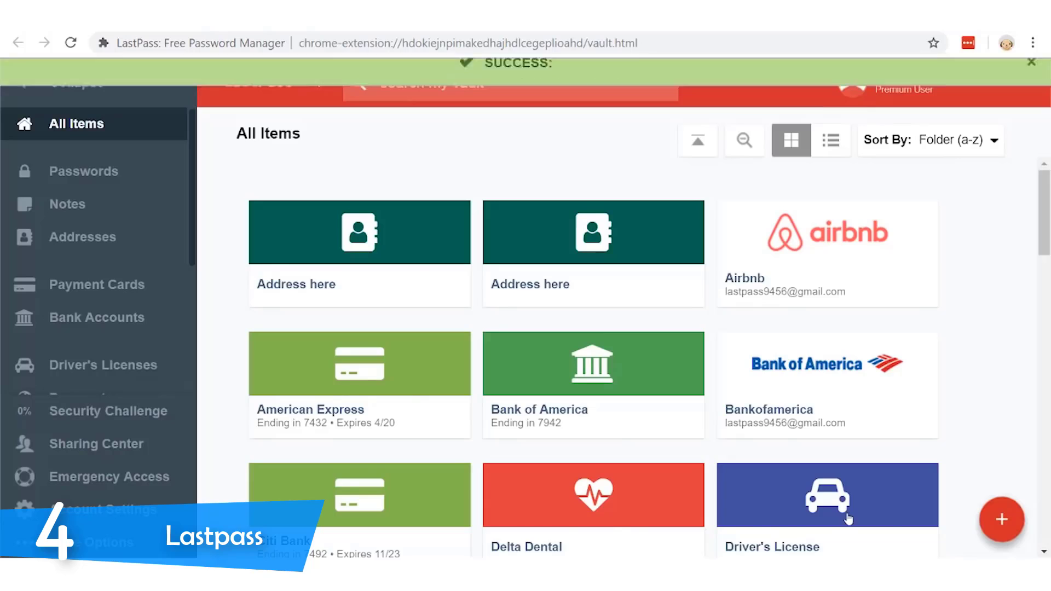
- Save a Wi-Fi Password note named Home Office, then open the Passport note
scroll(994, 359, down, 3)
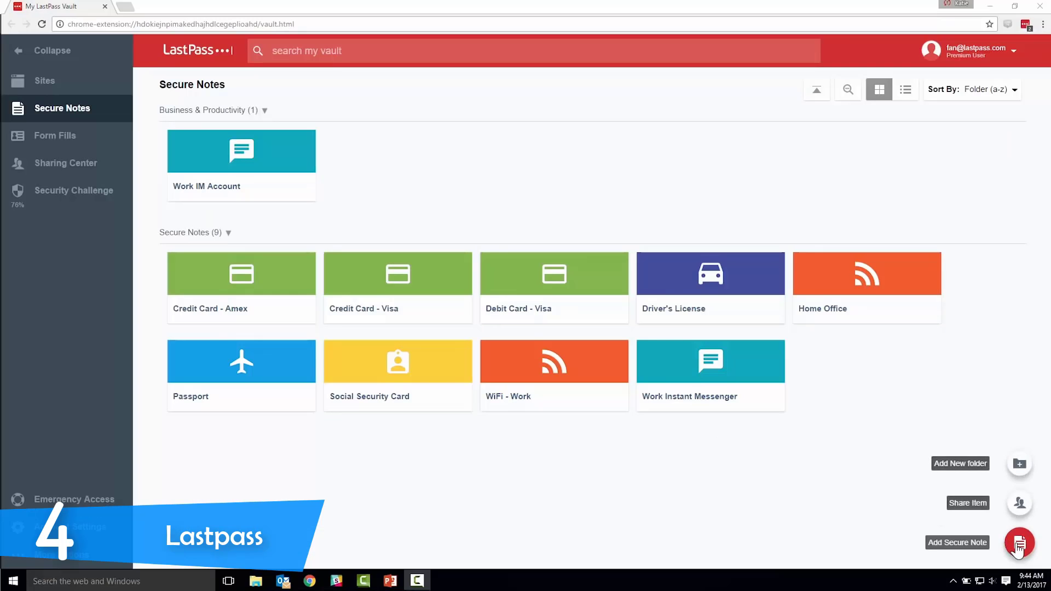
click(1019, 543)
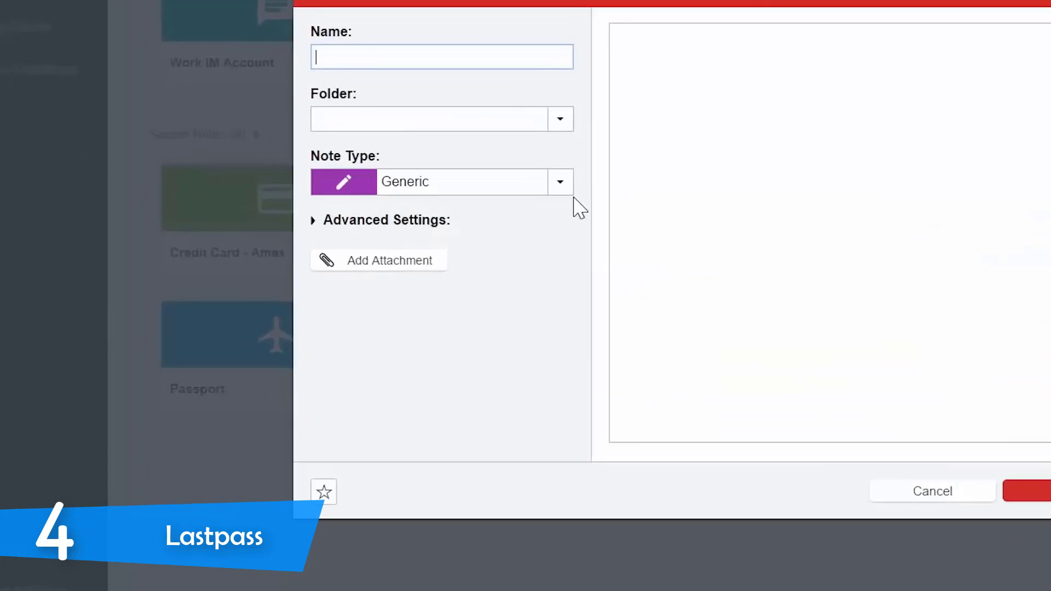
click(425, 261)
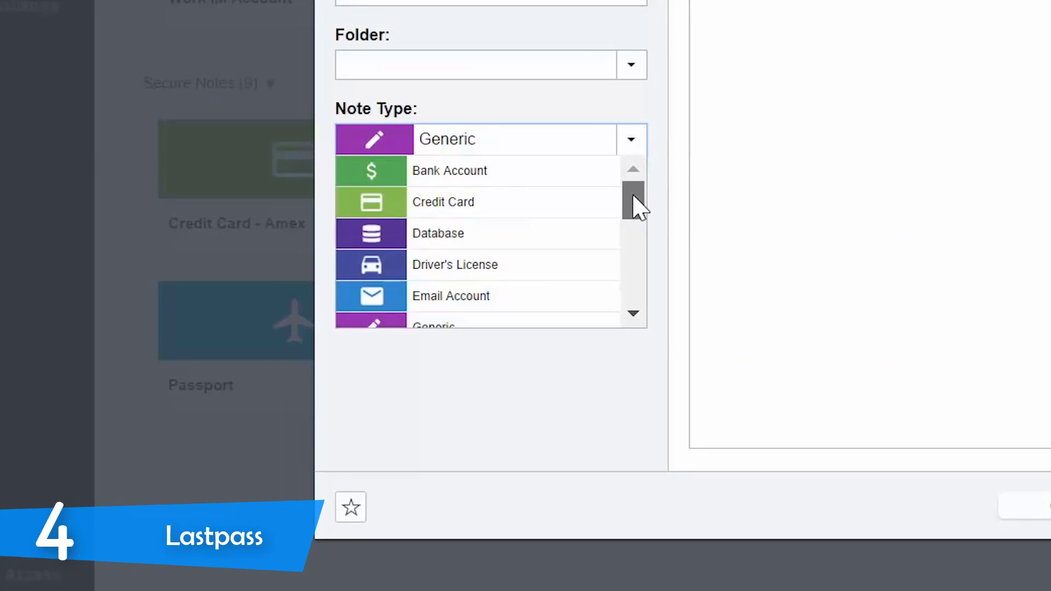
drag(633, 196, 649, 282)
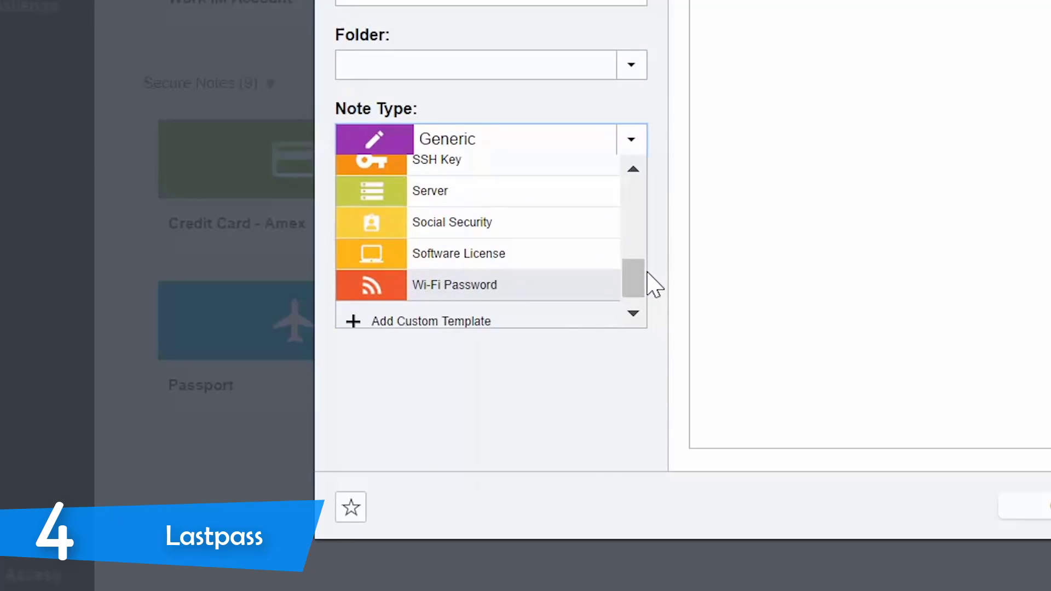
click(565, 295)
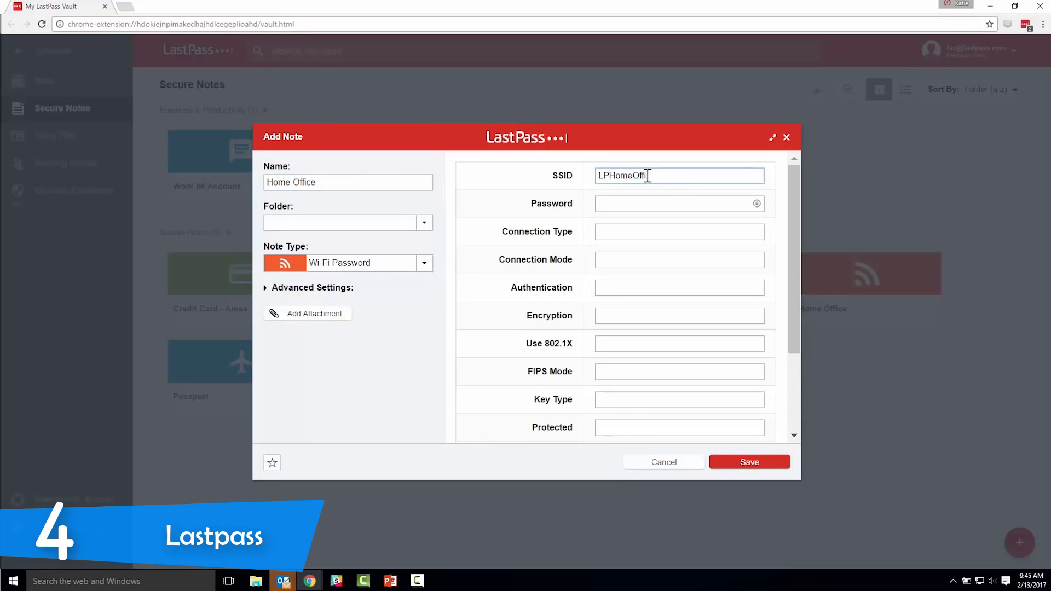
click(778, 463)
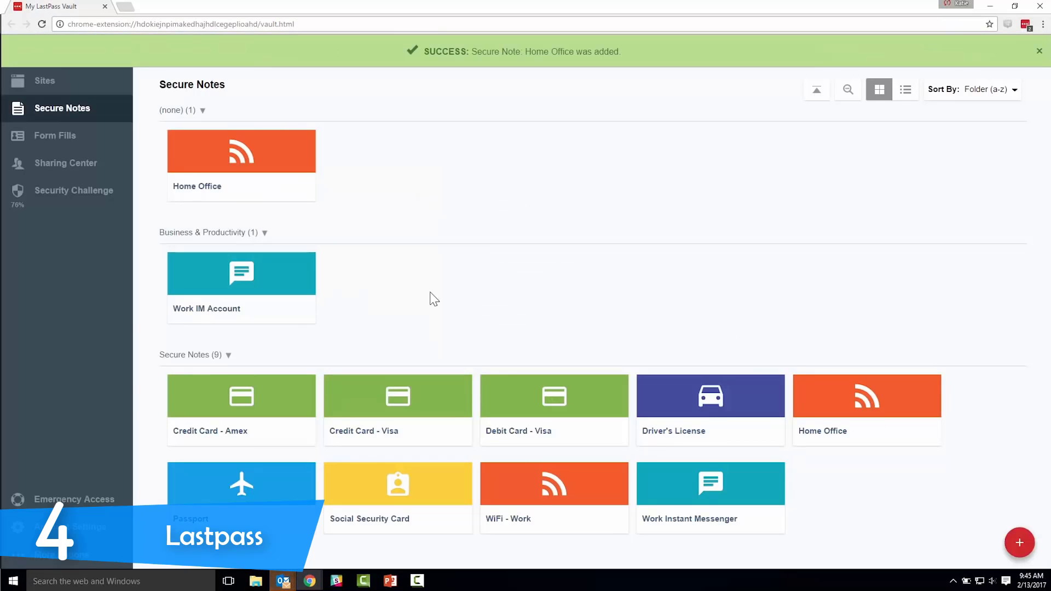
click(274, 493)
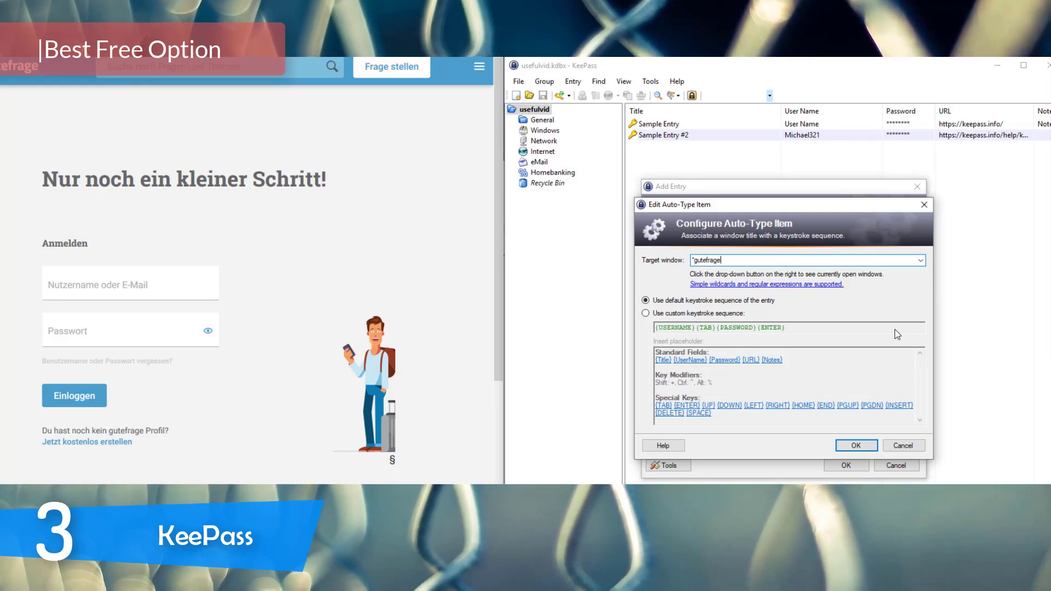
- Confirm the gutefrage auto-type rule, save the entry, and focus the site's username field
key(Return)
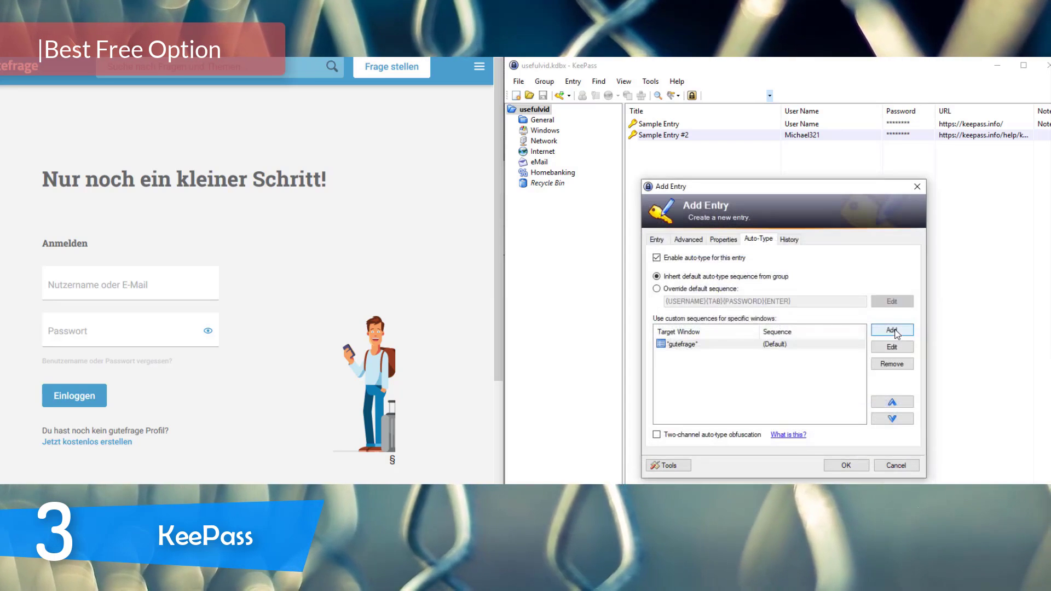
click(847, 464)
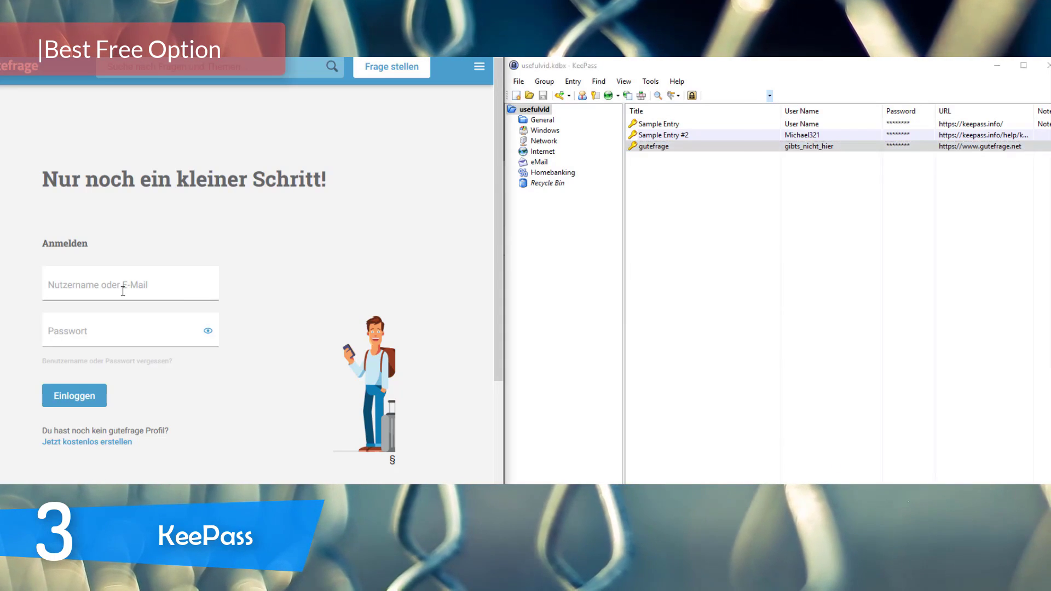
click(122, 291)
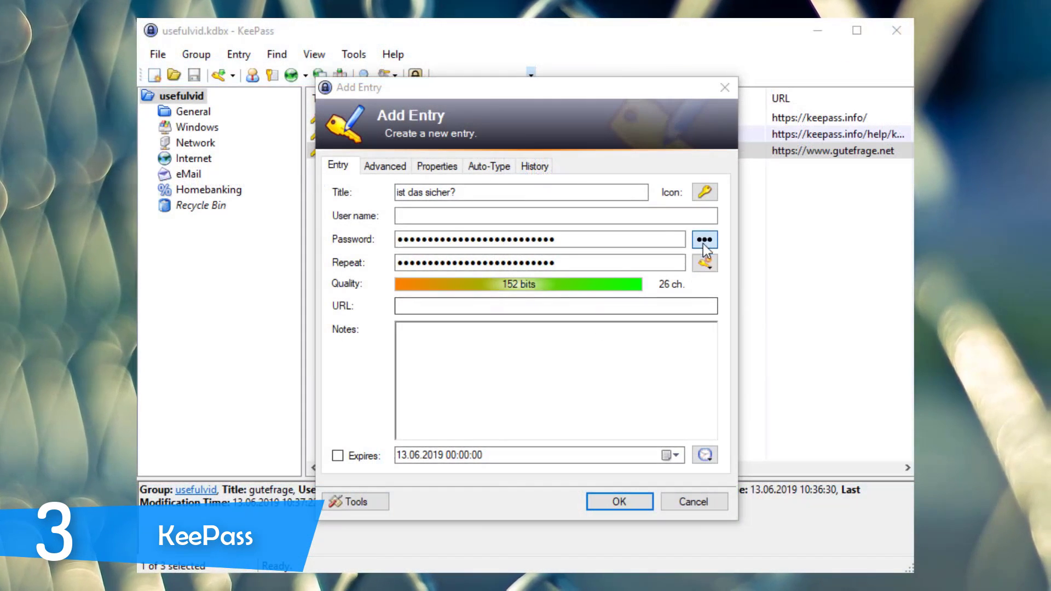
click(704, 239)
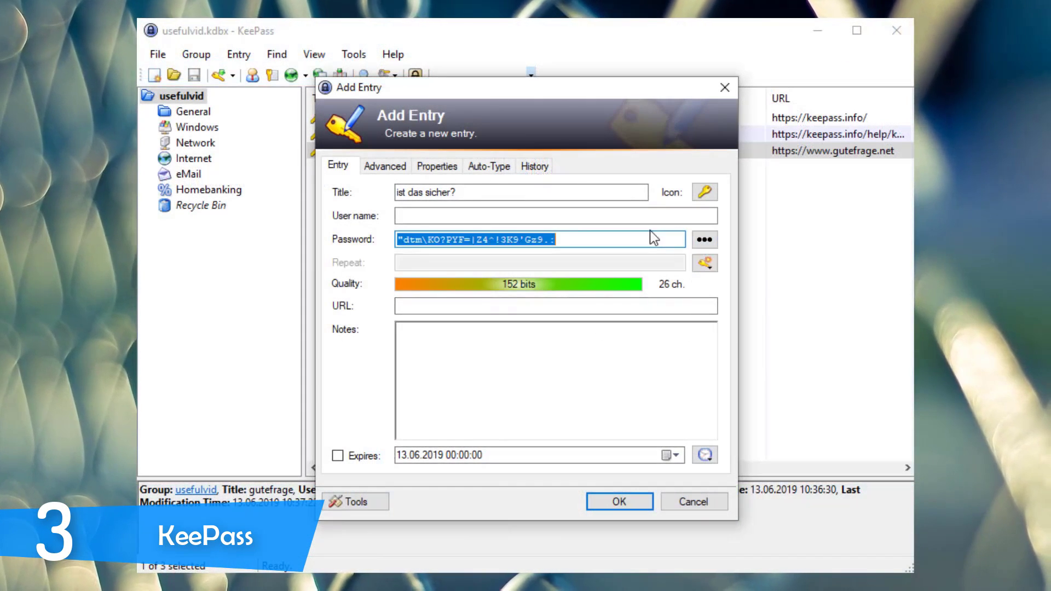
text(spiderman)
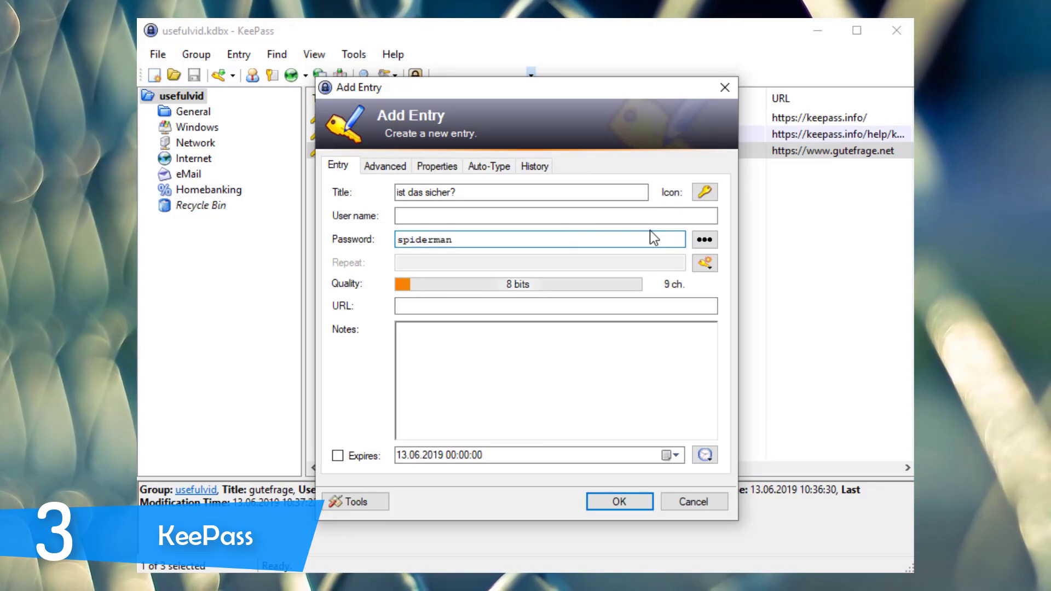
text(?)
key(BackSpace)
key(BackSpace)
key(BackSpace)
key(BackSpace)
key(BackSpace)
key(BackSpace)
key(BackSpace)
key(BackSpace)
key(BackSpace)
key(BackSpace)
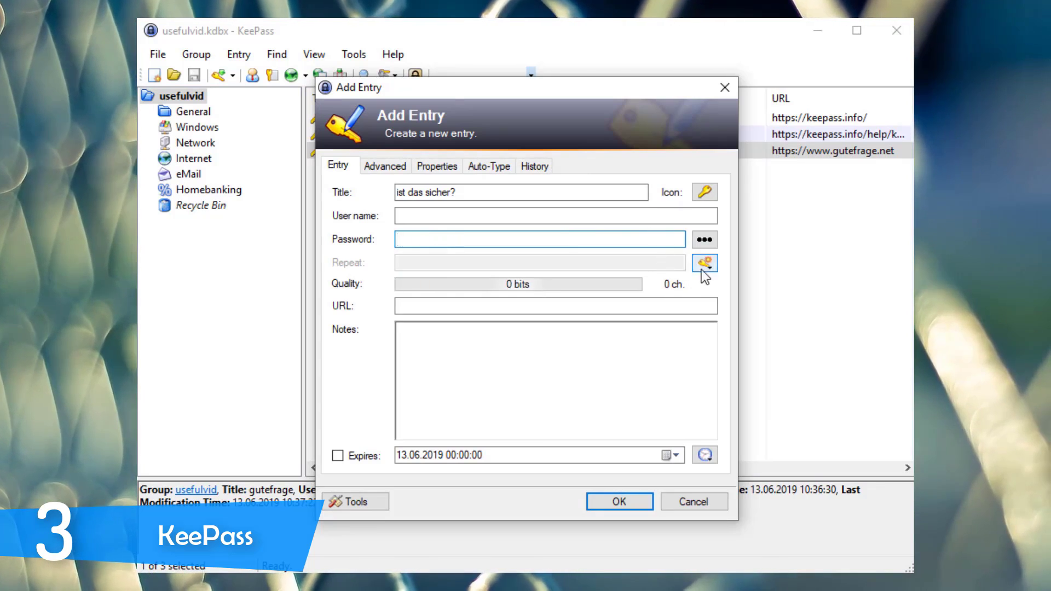
click(703, 265)
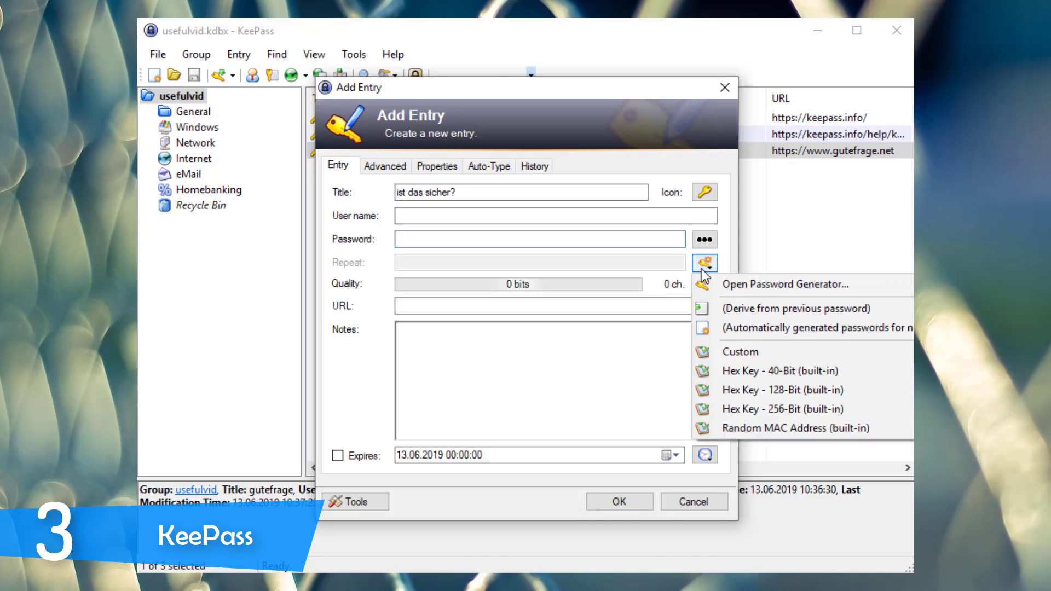
click(710, 327)
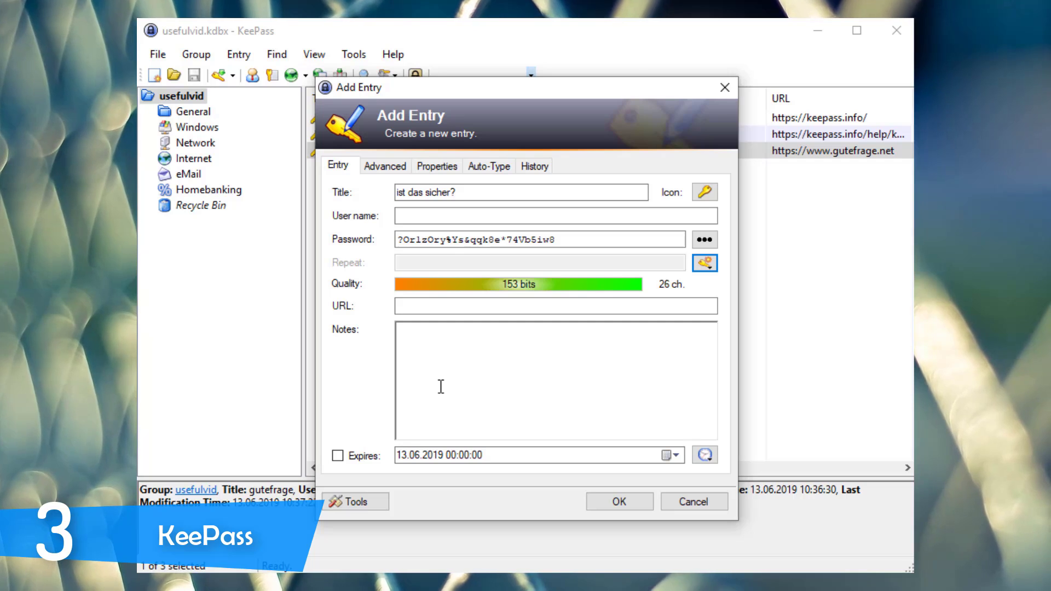
- In the Password Generator, toggle brackets on and off and set the length to 30
click(705, 265)
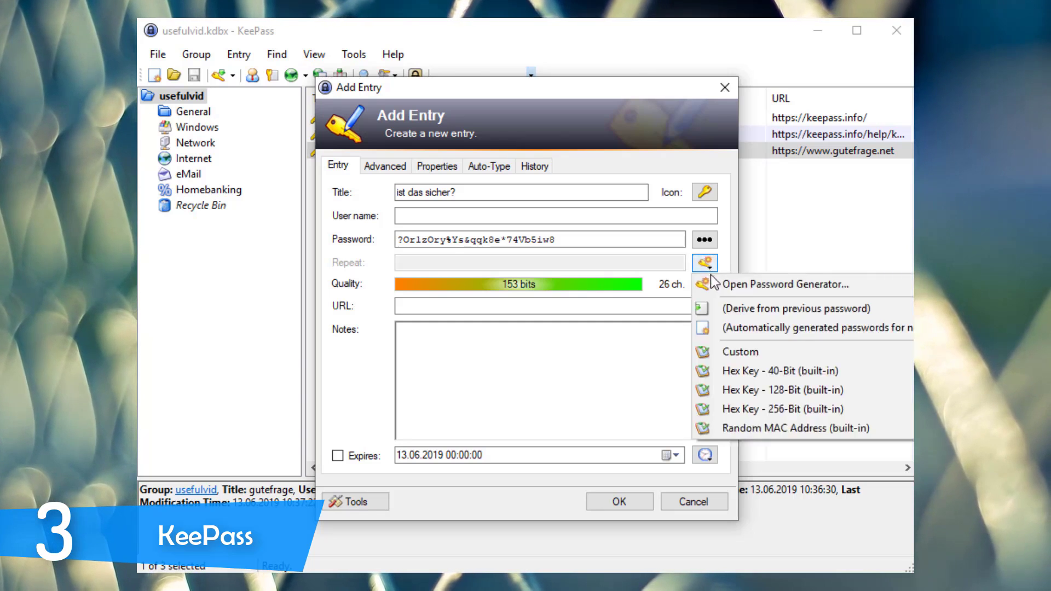
click(714, 278)
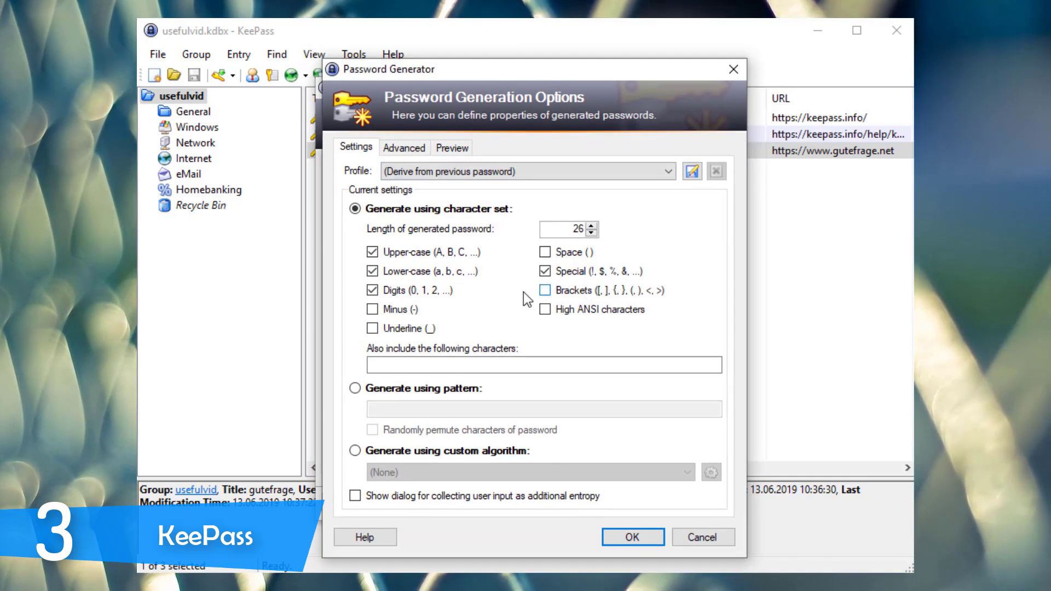
click(544, 290)
click(544, 290)
double_click(578, 228)
text(30)
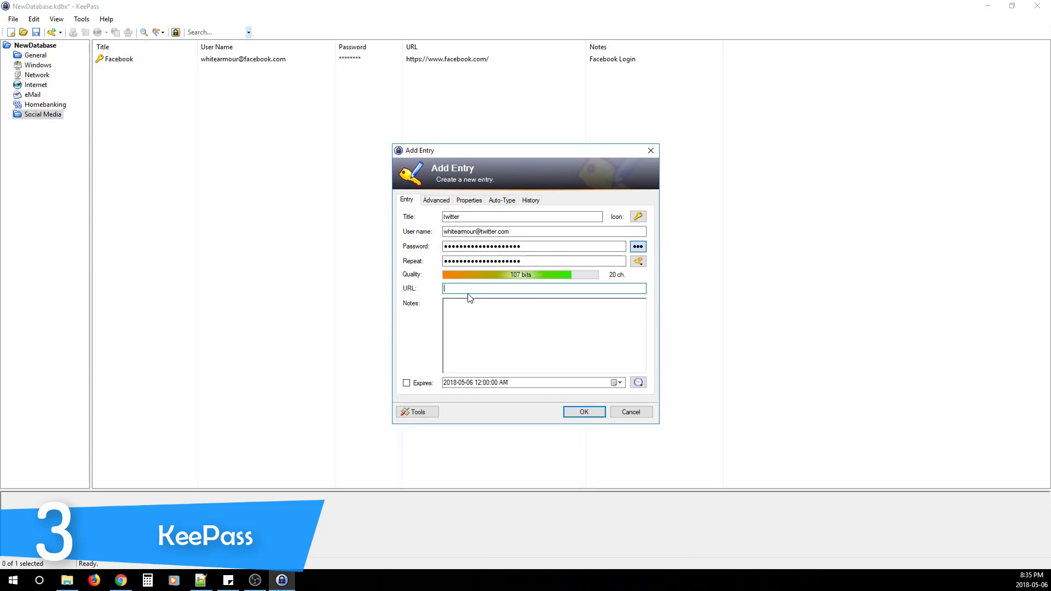
- Search Google for 'twitter' in Chrome, open Twitter's login page, and return to KeePass
click(121, 580)
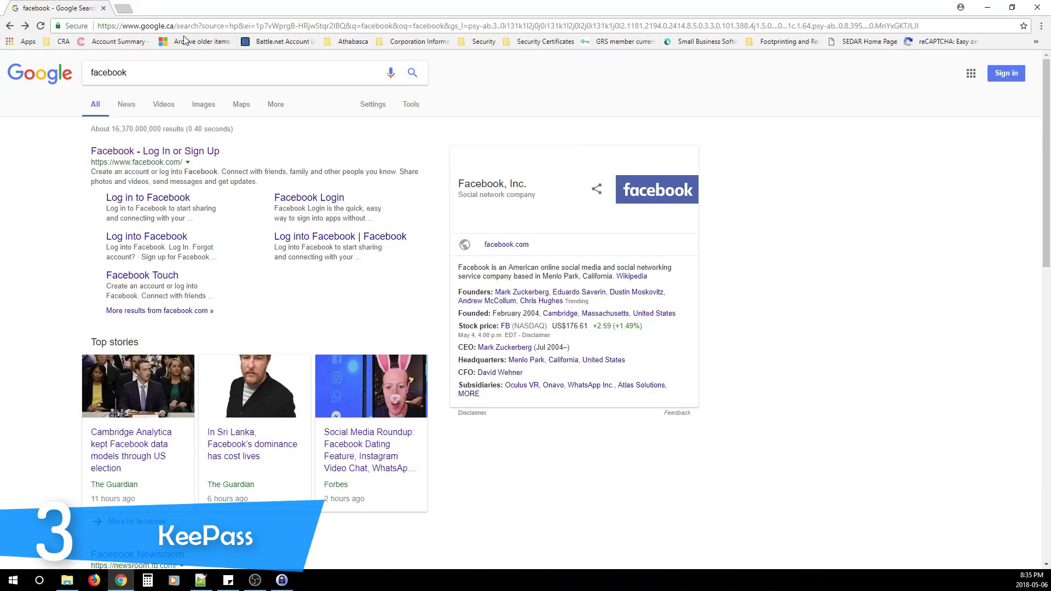
double_click(109, 73)
text(twu)
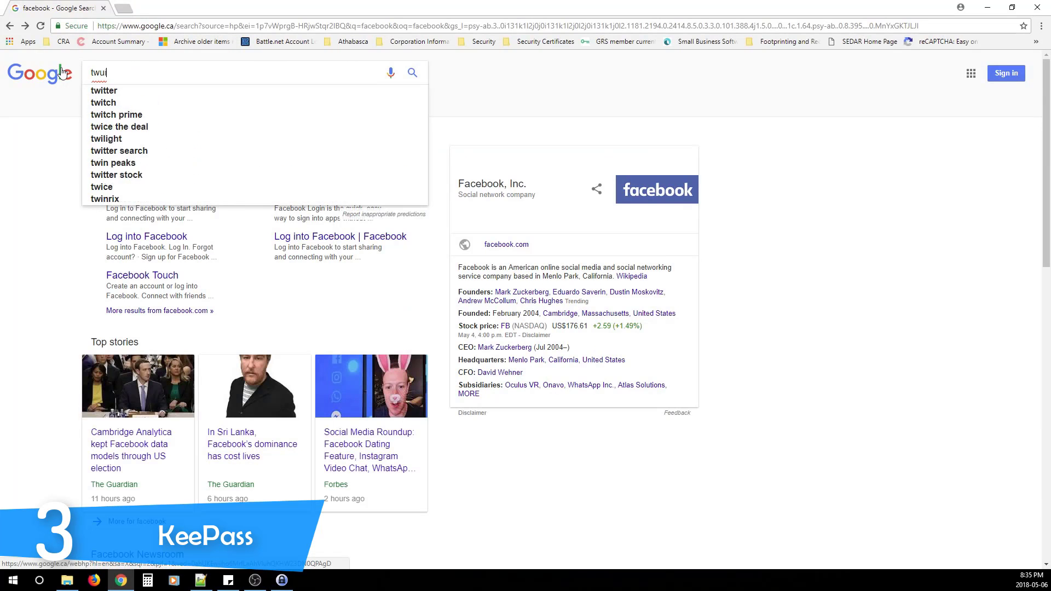
key(BackSpace)
text(itter)
key(Return)
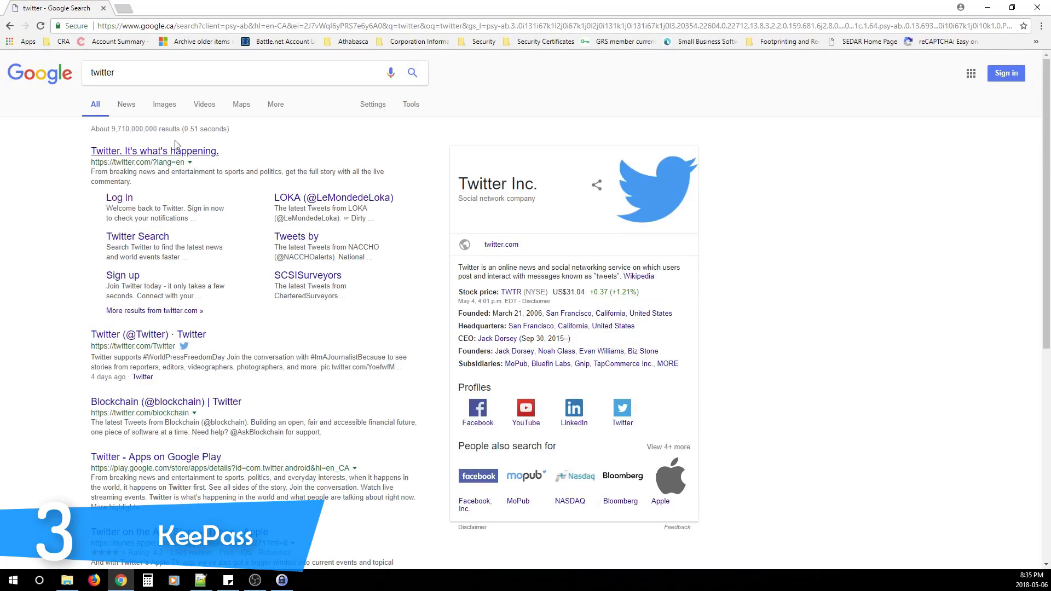
click(114, 199)
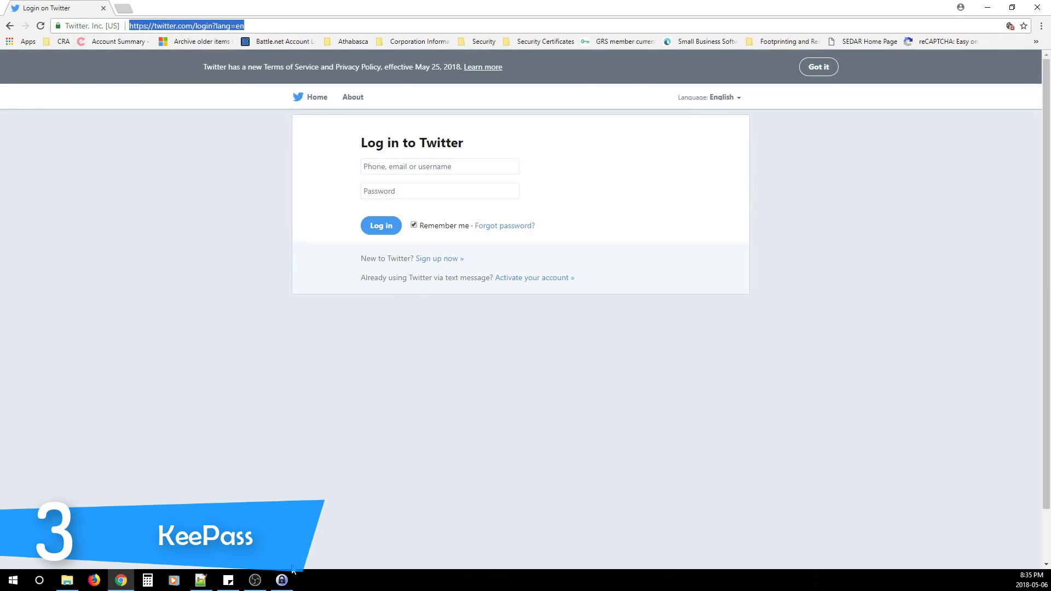
click(282, 581)
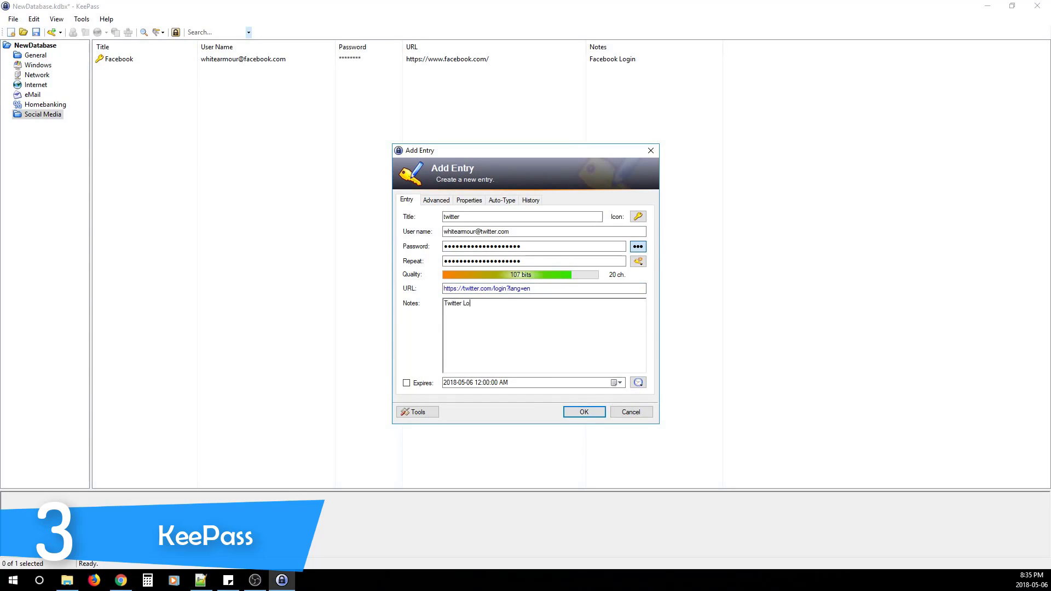
- Save the twitter entry and narrow the group tree pane slightly
click(583, 412)
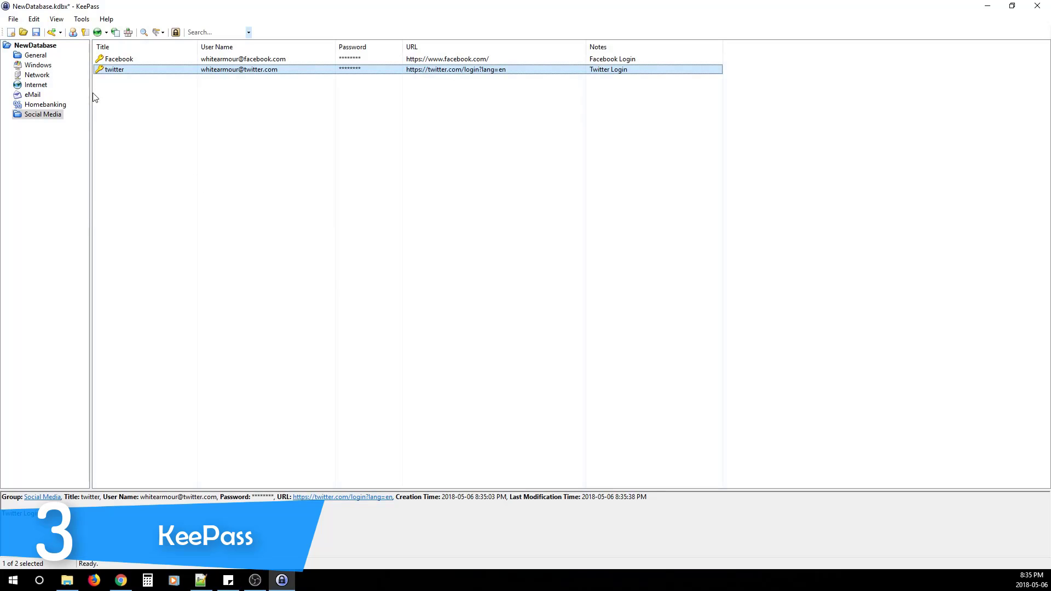
drag(91, 97, 81, 98)
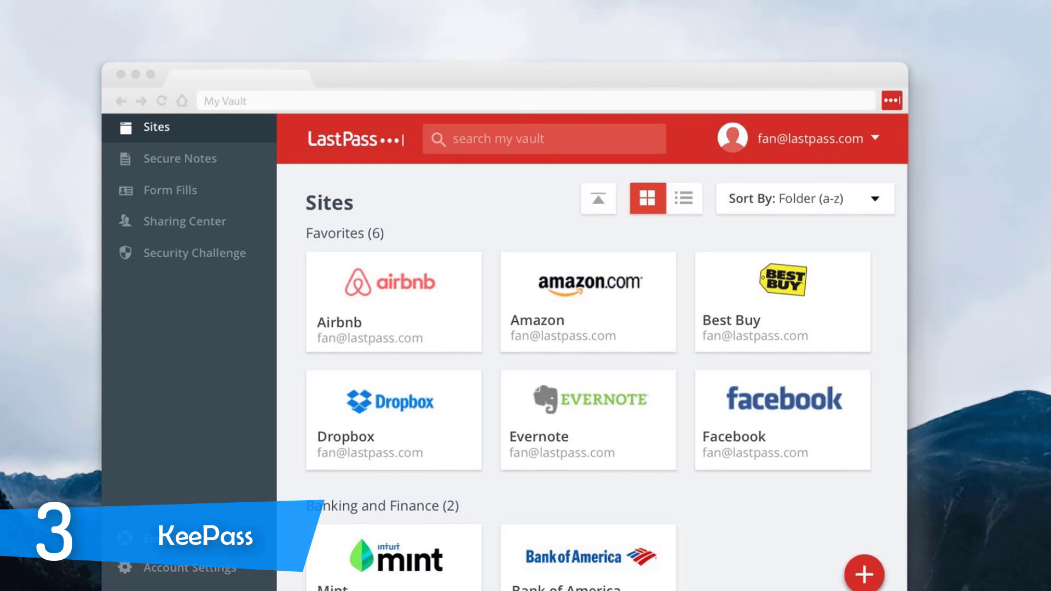
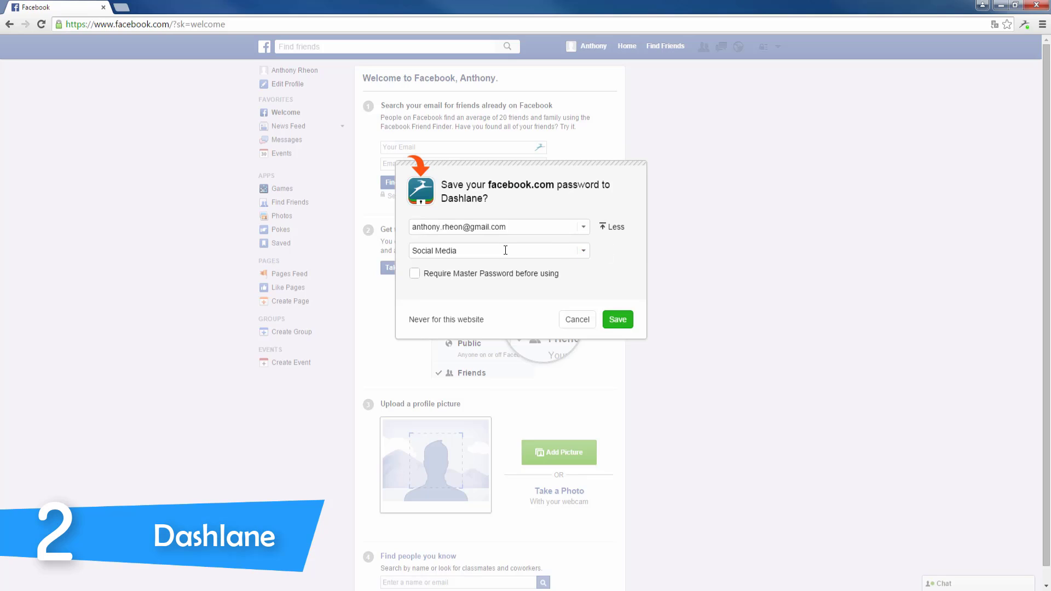
- Save the facebook.com login under the Social Media category and open the Dashlane vault window
click(502, 250)
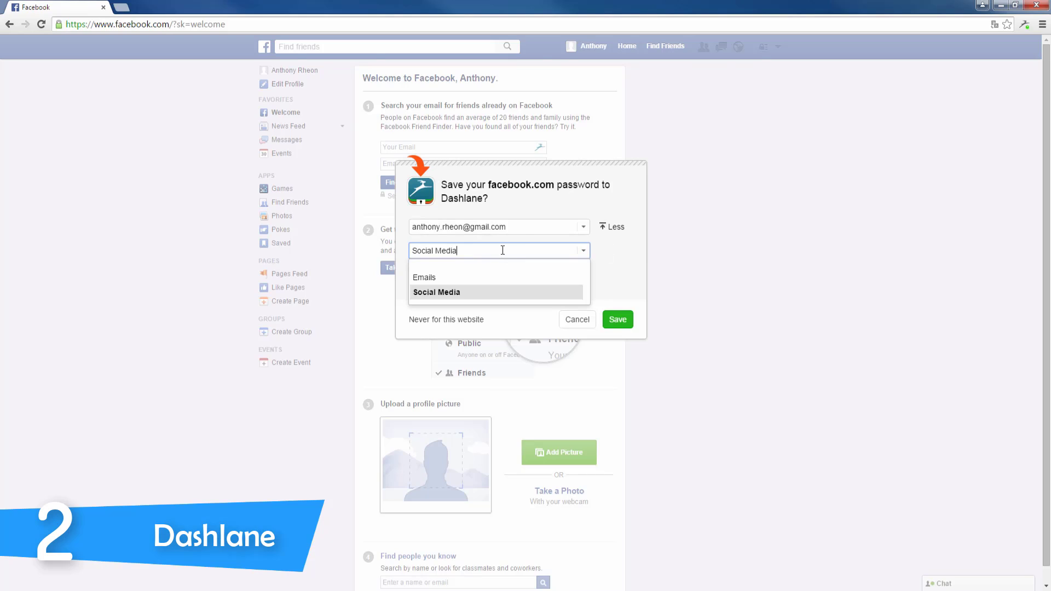
click(578, 250)
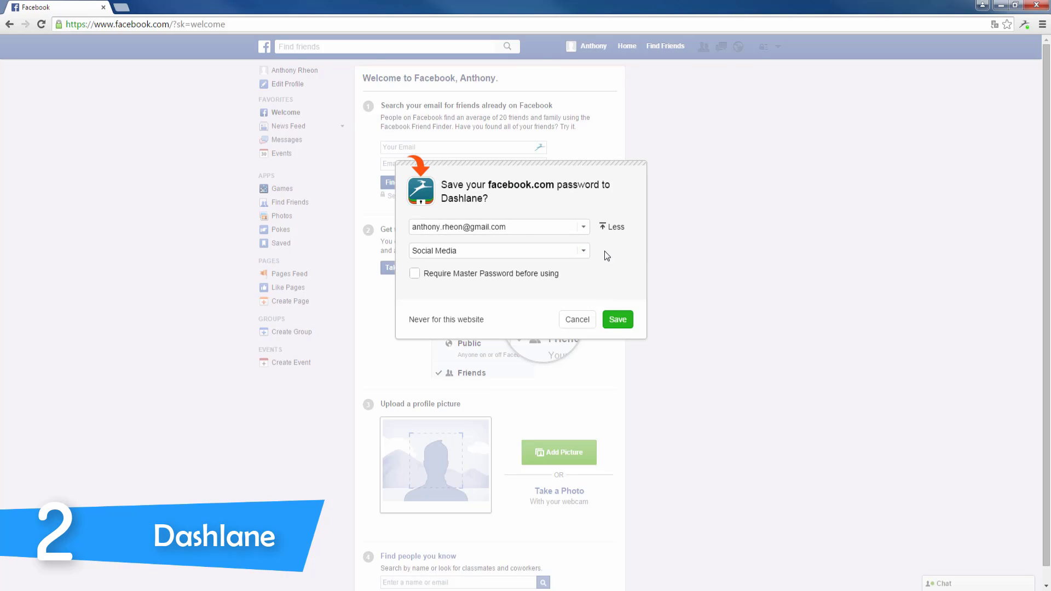
click(617, 320)
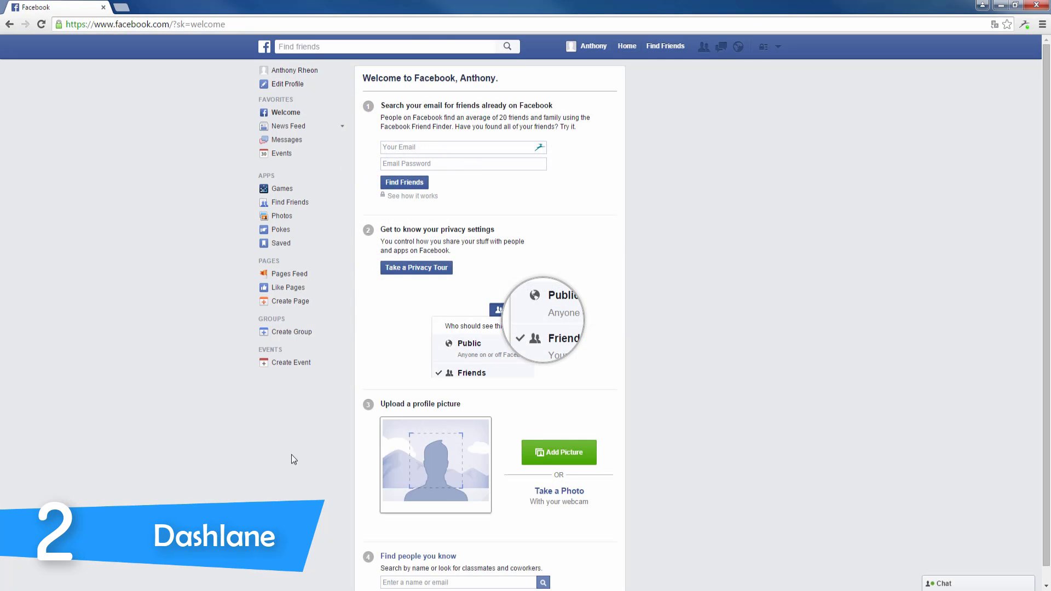
click(216, 583)
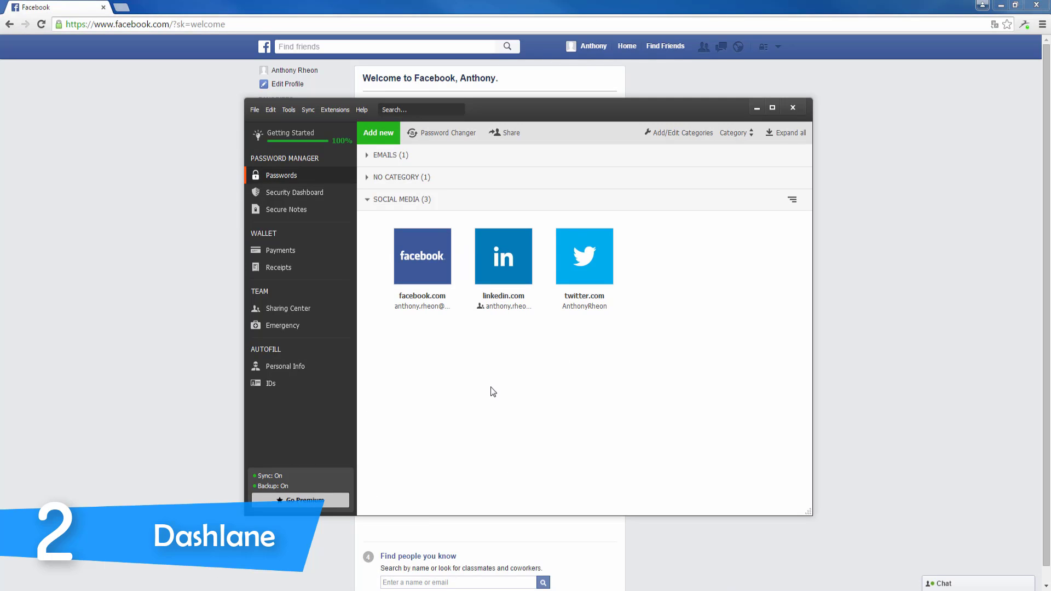
- Reveal the stored facebook.com password with the master password, then close its details
click(421, 283)
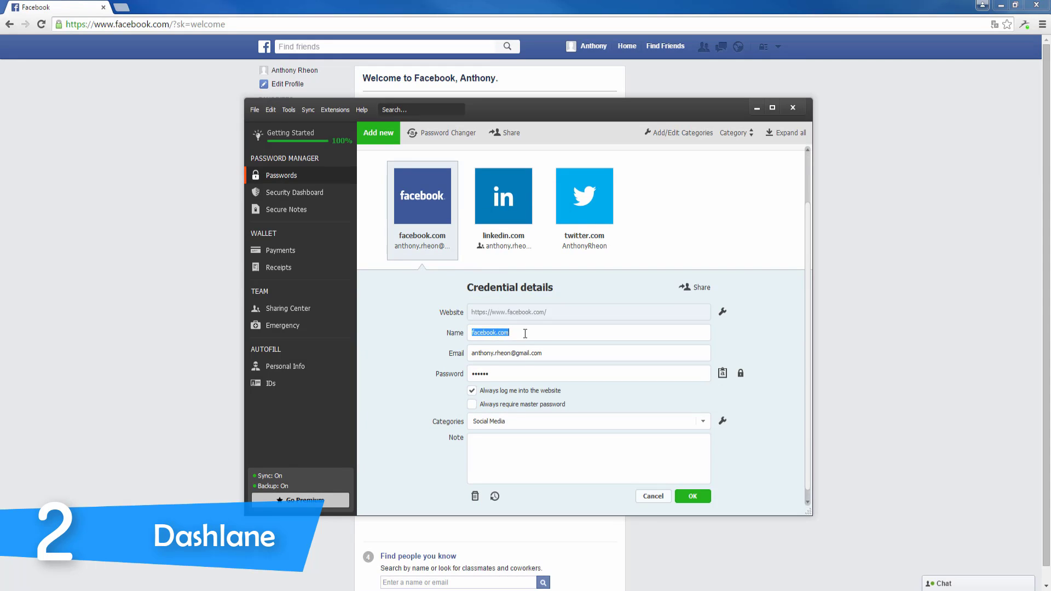
click(544, 335)
click(745, 375)
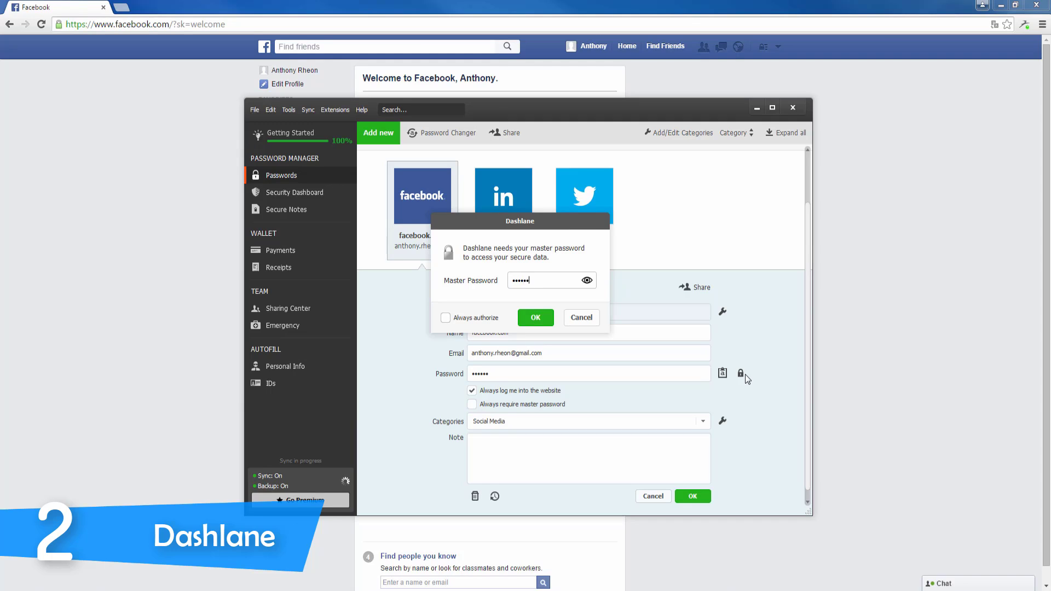
key(Return)
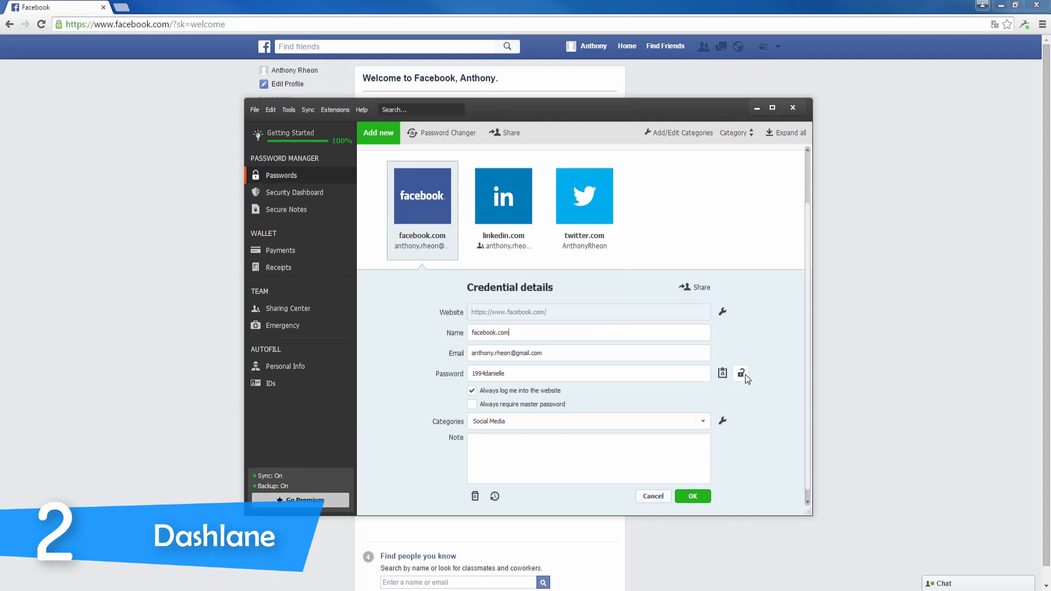
double_click(670, 372)
click(666, 372)
click(689, 497)
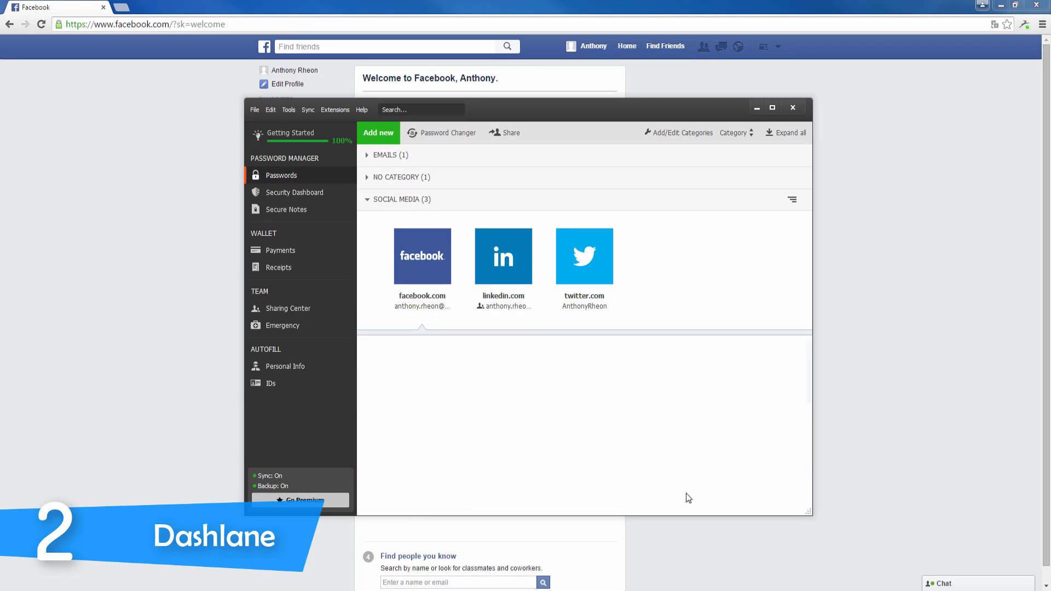
- Delete the facebook.com entry and confirm sending the password share request
click(417, 287)
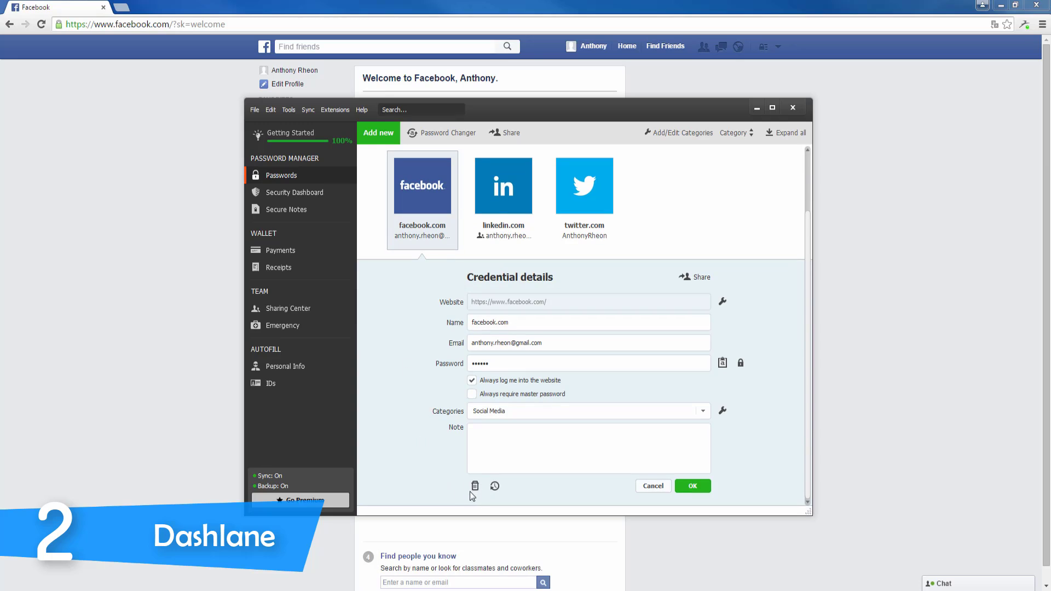
click(474, 486)
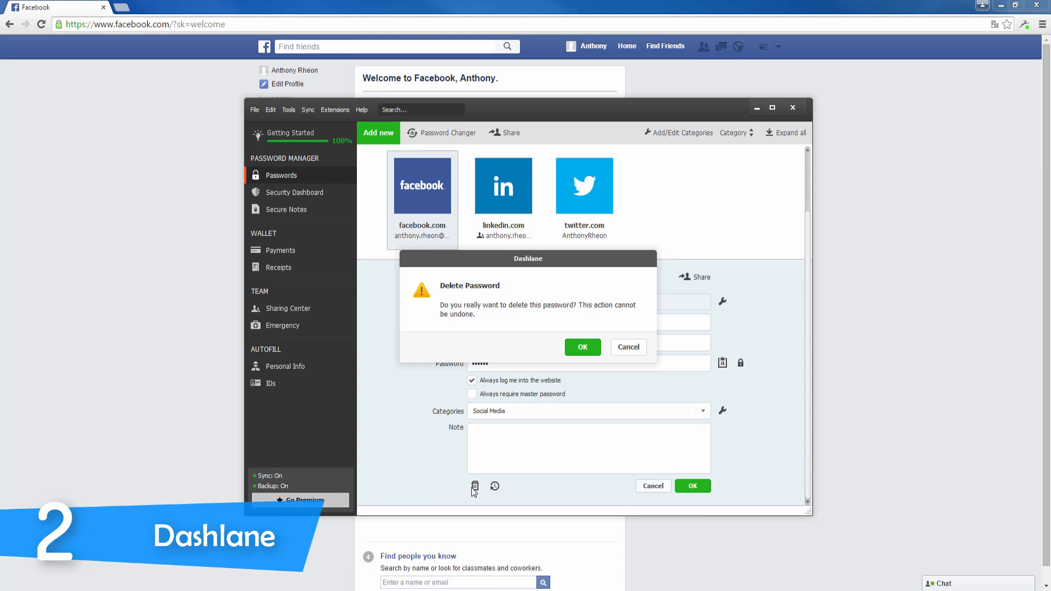
click(579, 351)
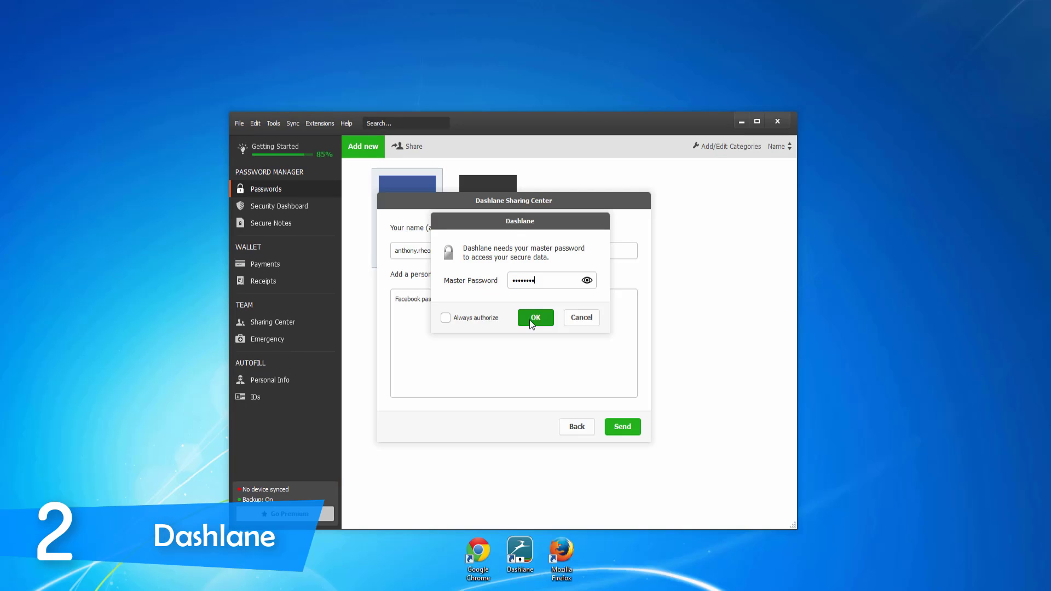
click(530, 319)
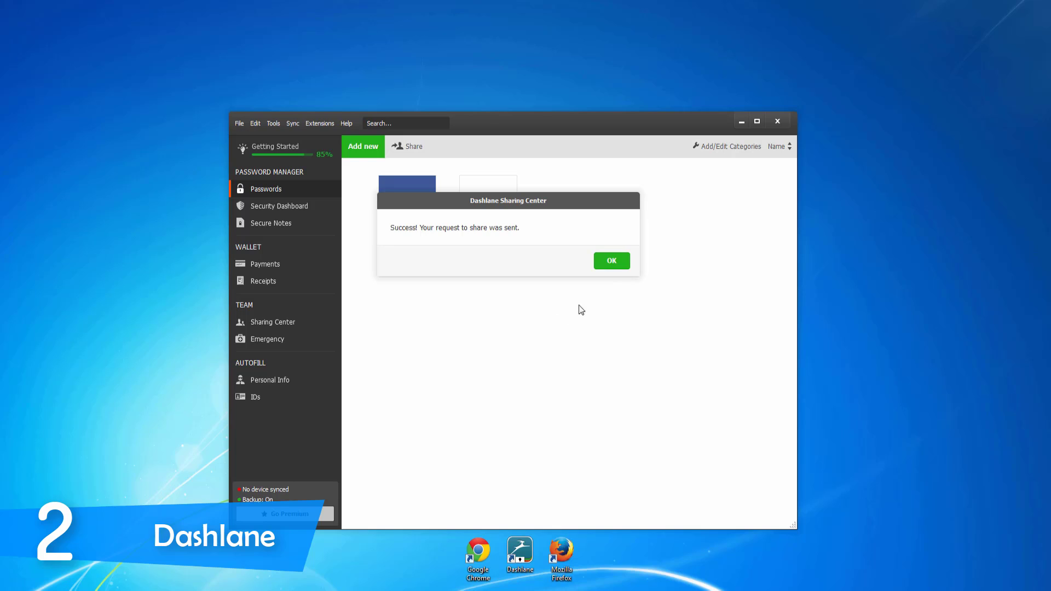
- Accept the pending facebook.com share request in Sharing Center, then return to Passwords
click(612, 268)
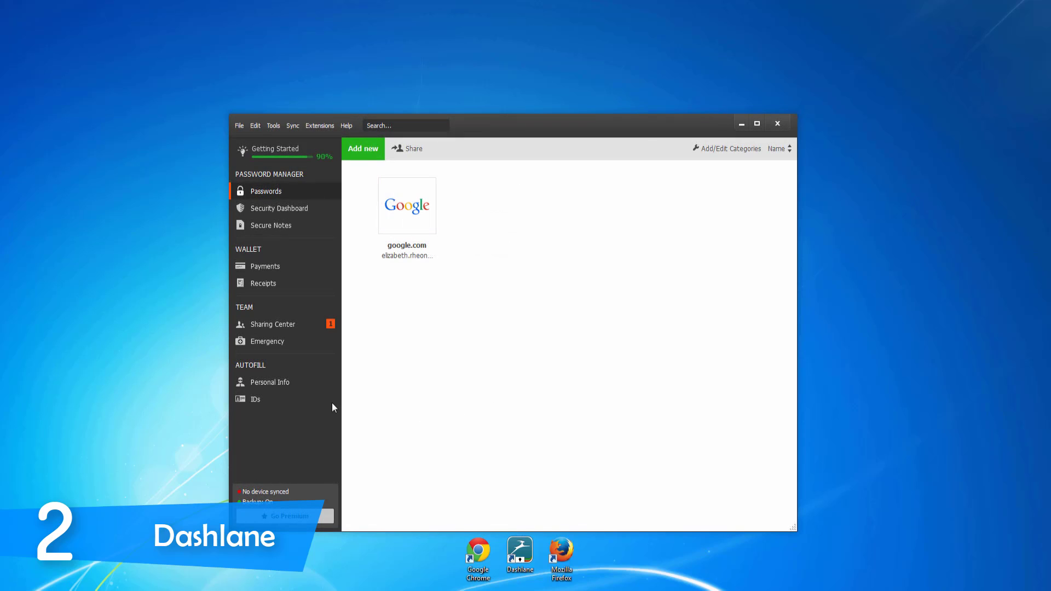
click(276, 328)
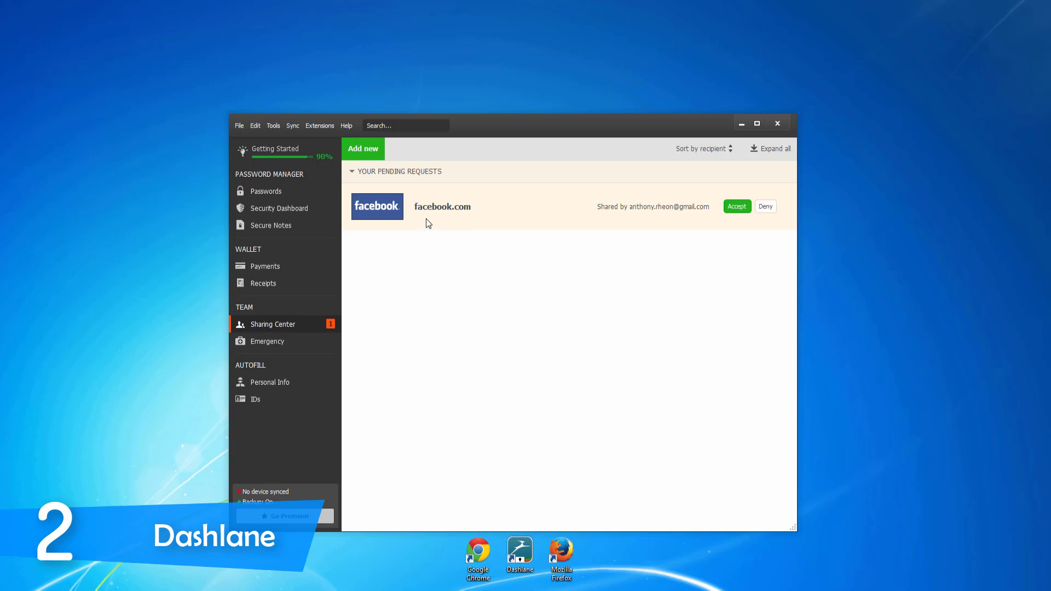
click(734, 209)
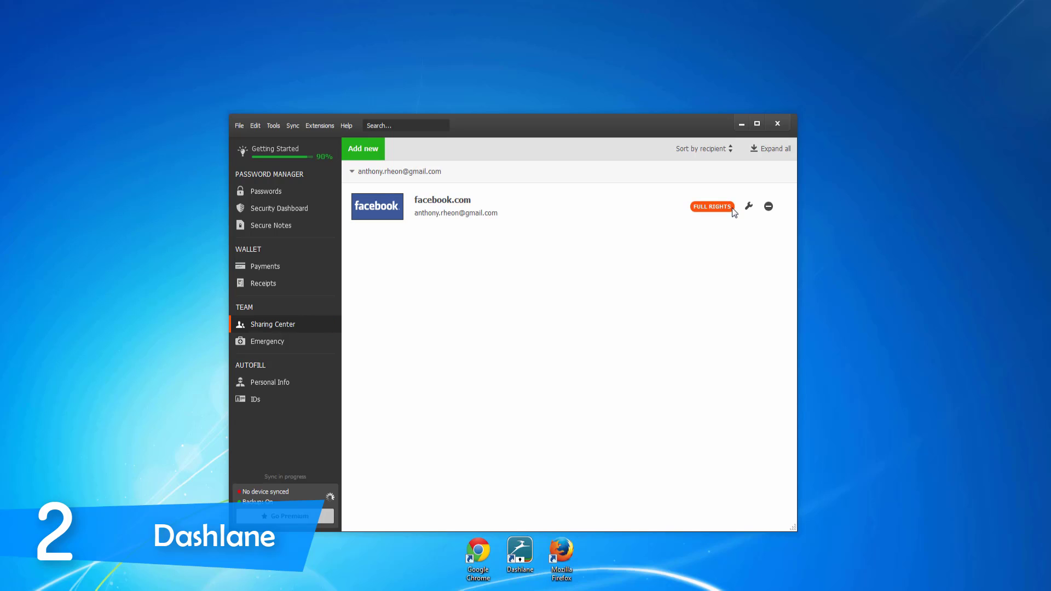
click(276, 193)
mouse_move(415, 205)
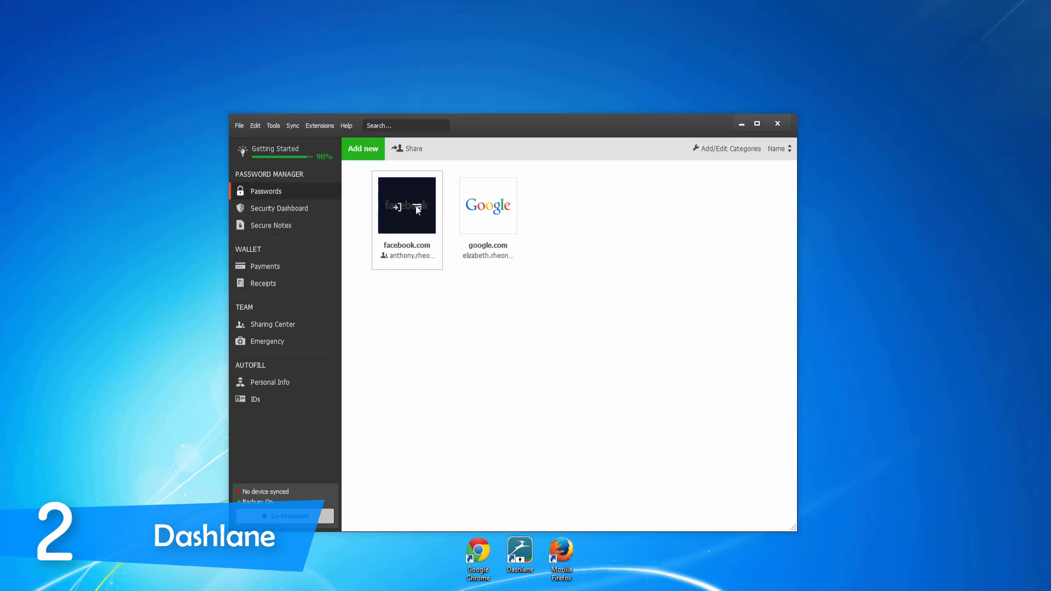
- Unlock the shared facebook.com password with the master password and select the revealed text
click(403, 230)
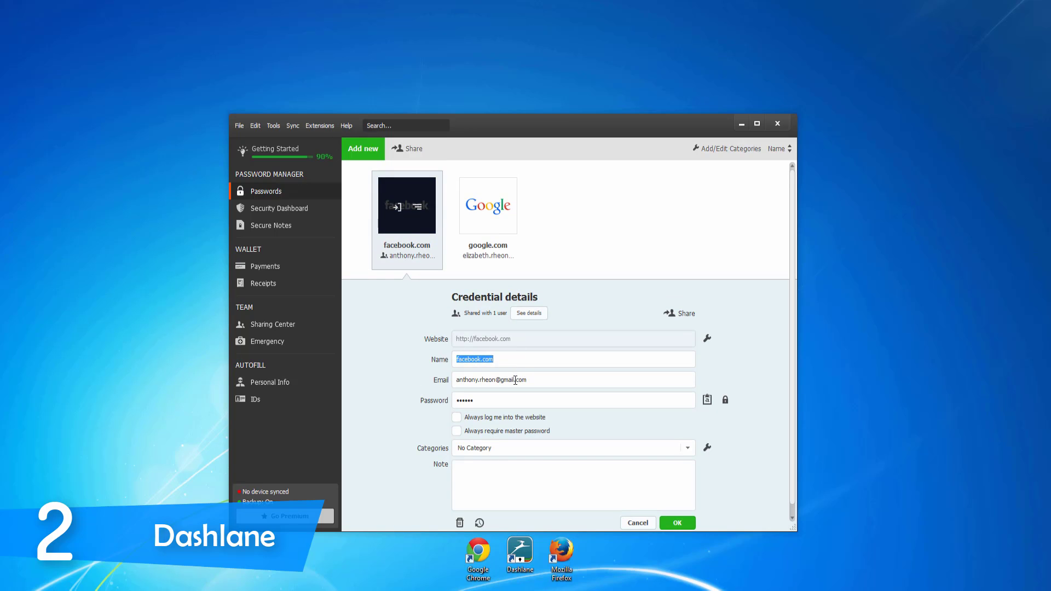
click(725, 400)
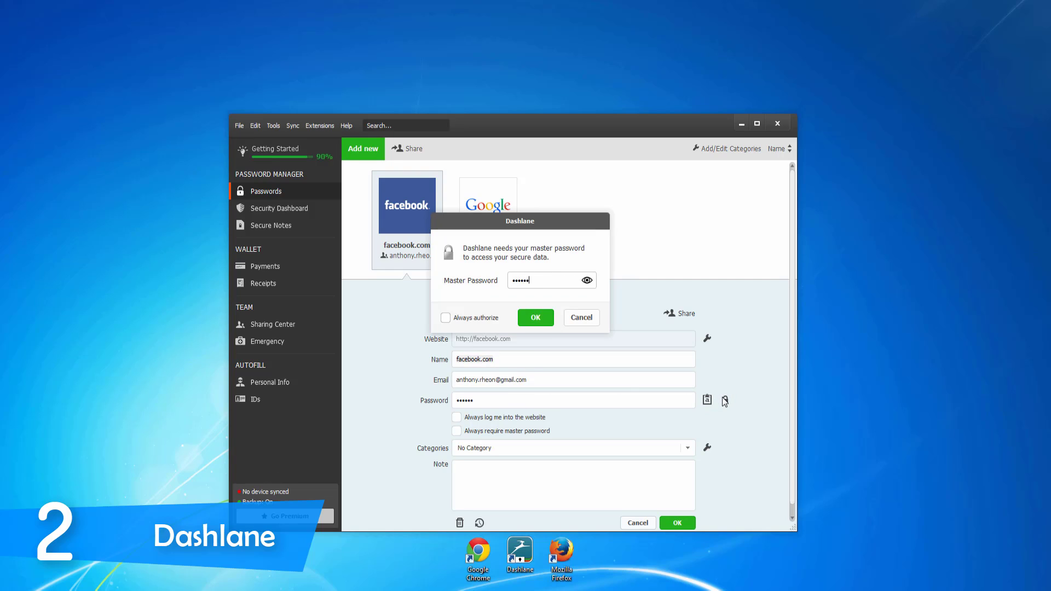
key(Return)
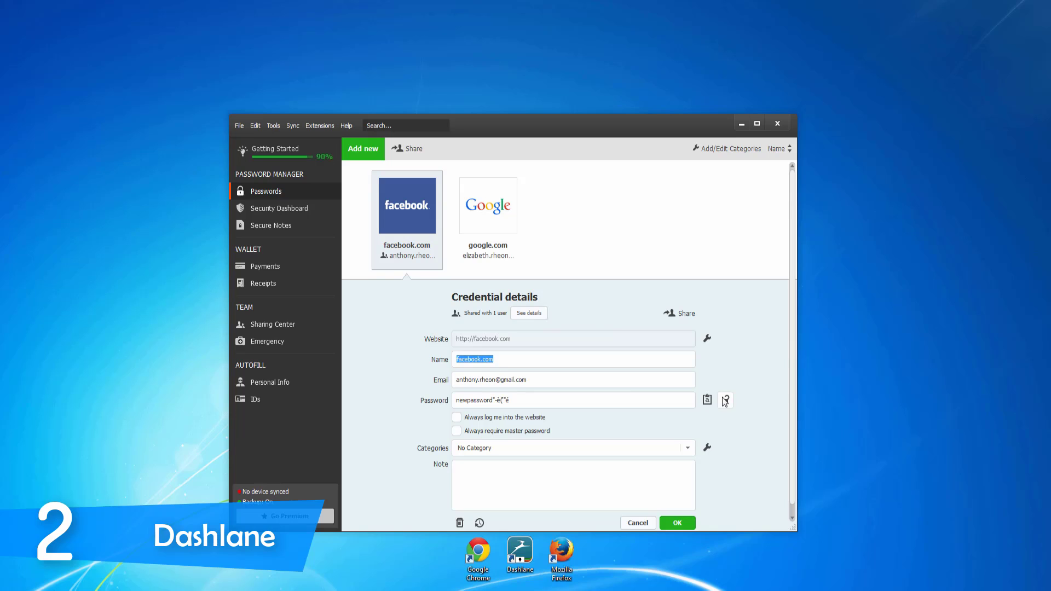
drag(622, 401, 435, 412)
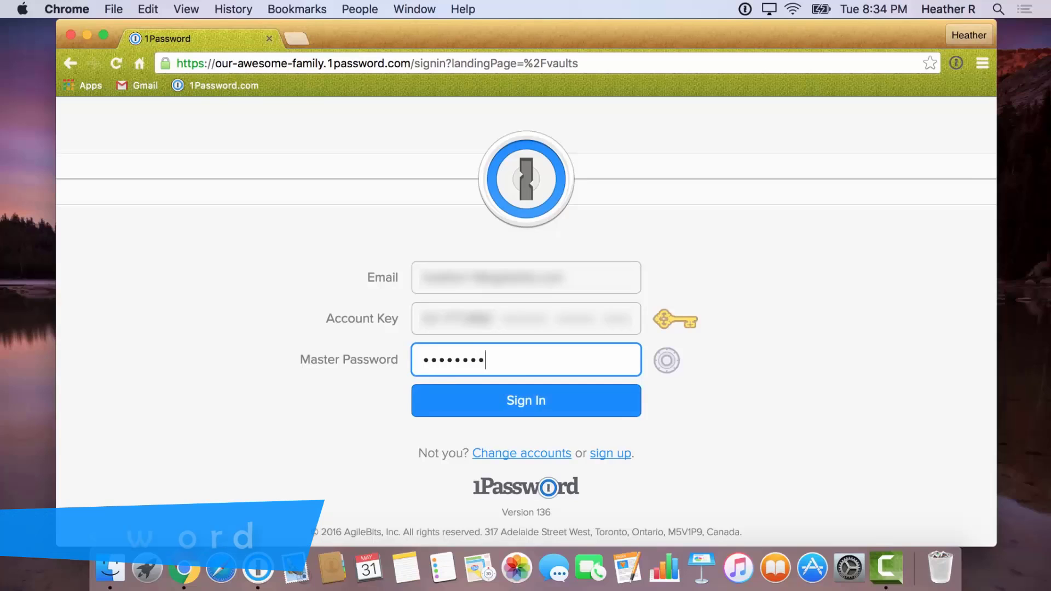
- Sign in to 1Password and go to the Admin Console's Vaults list
text(•••••••)
key(Return)
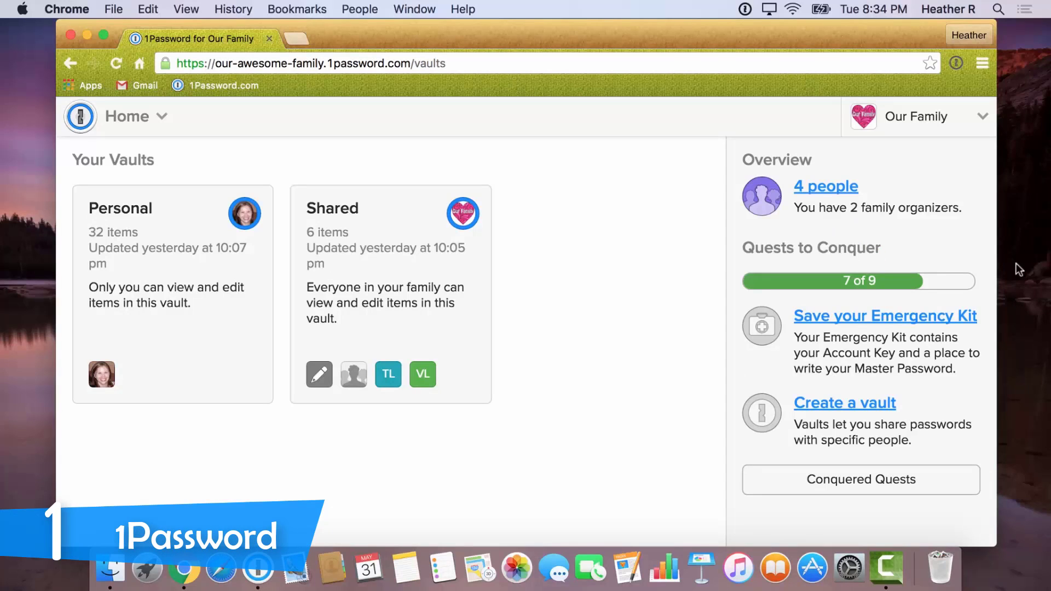
click(984, 118)
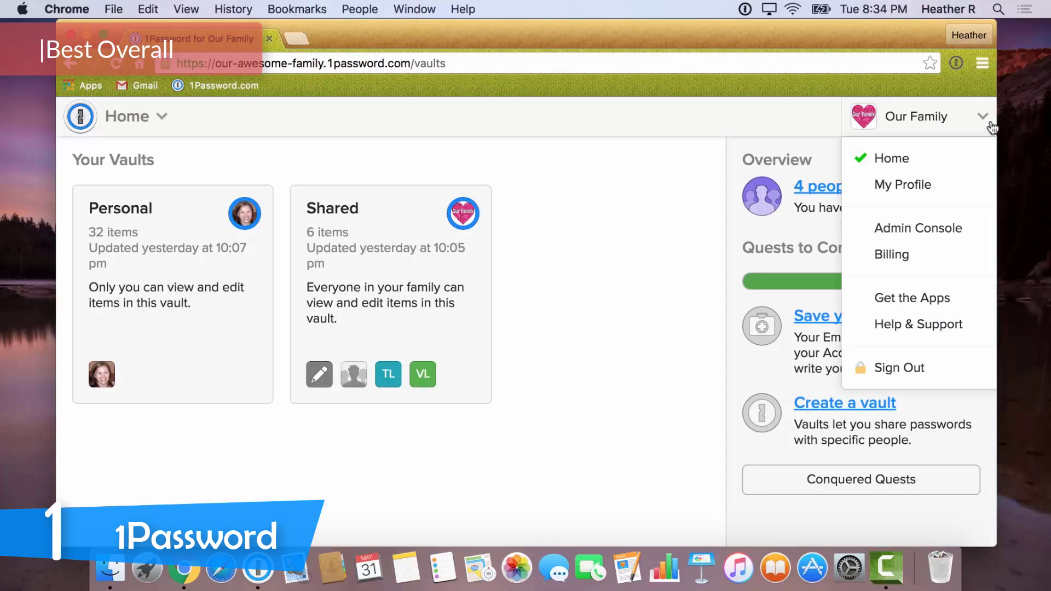
click(981, 235)
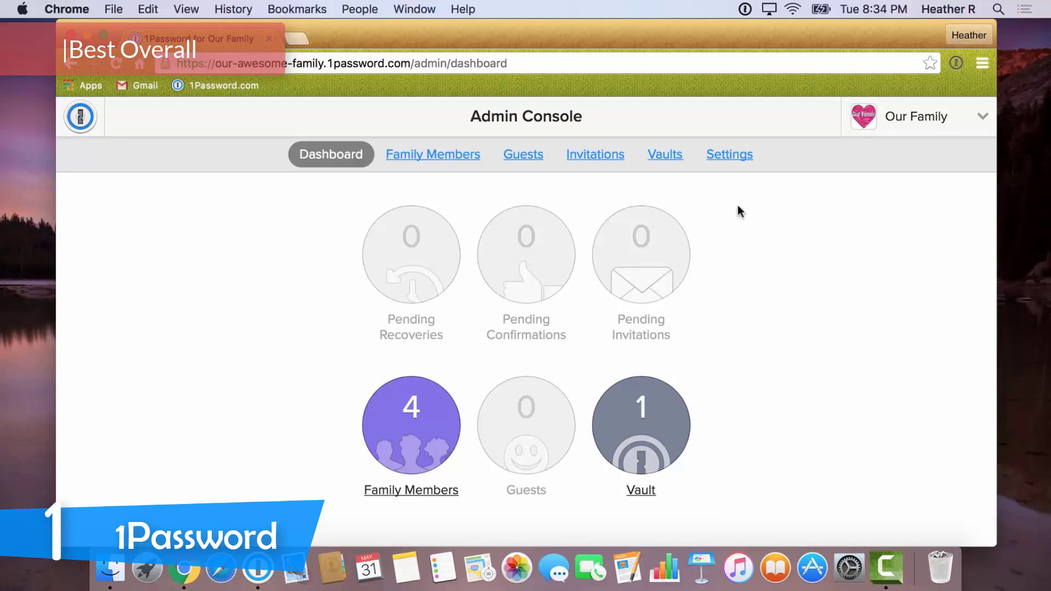
click(678, 163)
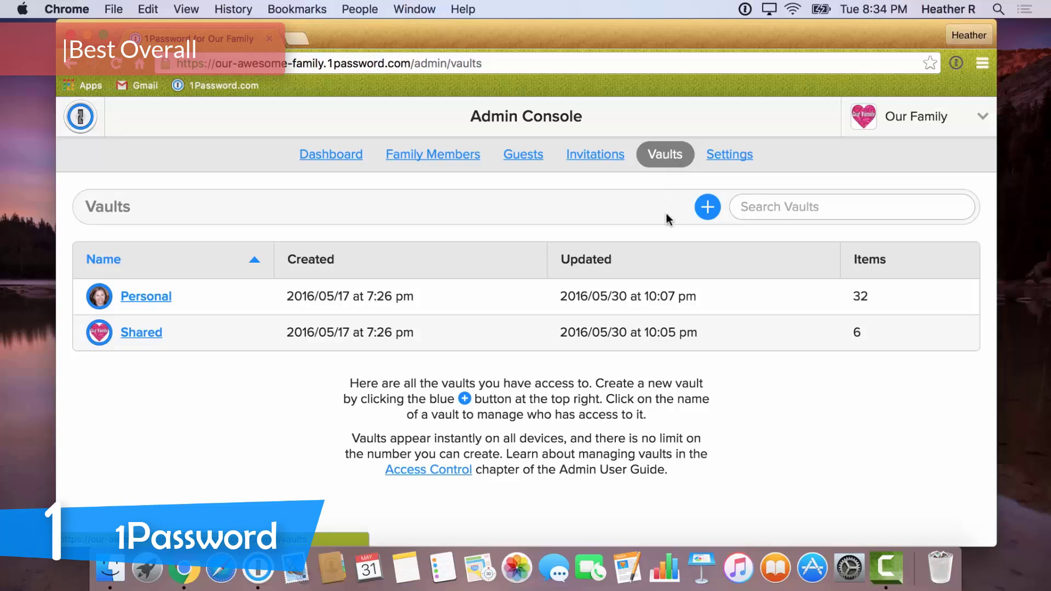
- Create the Sisters vault with a description and Daisy_icon.jpg icon, and grant another member access
click(706, 216)
text(Sisters)
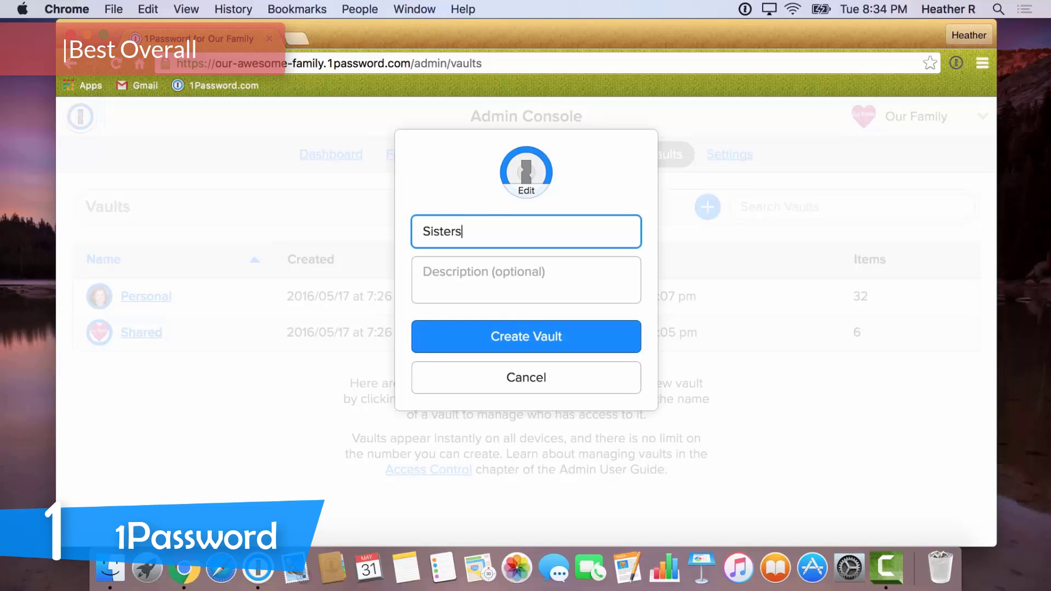
key(Tab)
text(Shared info for Heather & Kat)
click(537, 192)
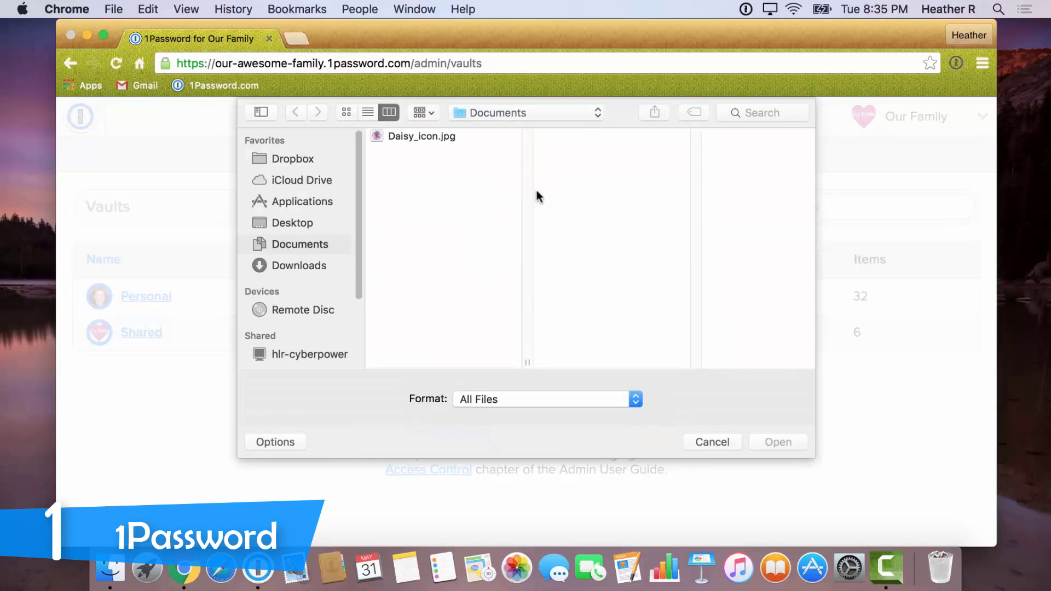
click(426, 138)
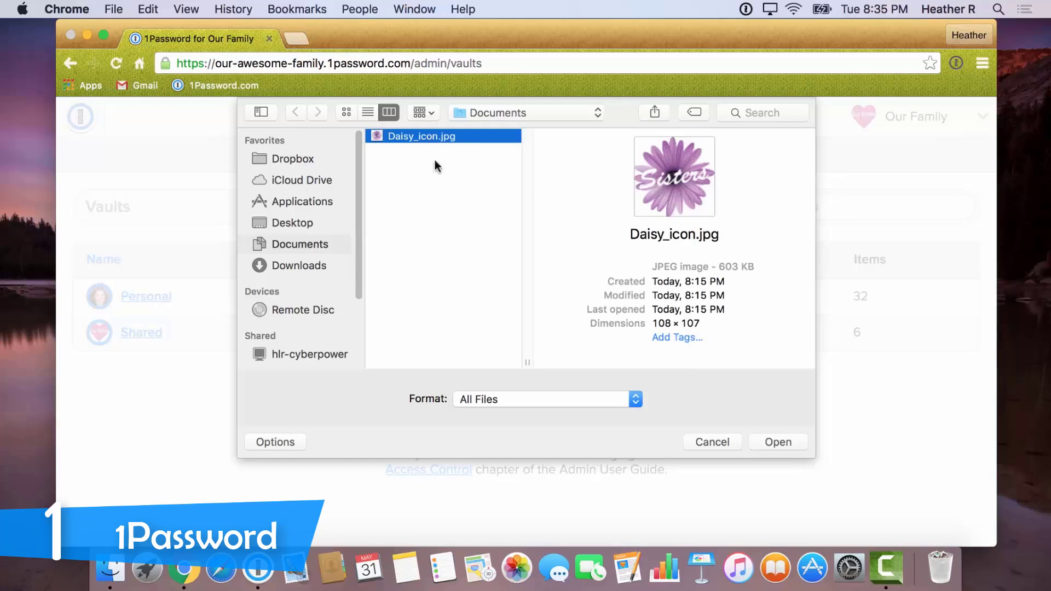
click(777, 442)
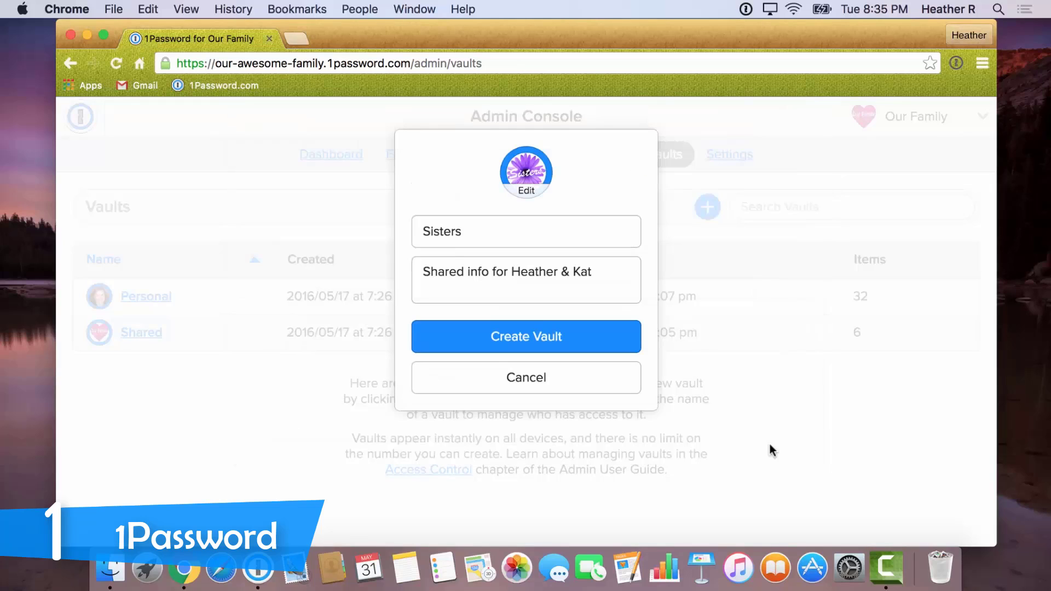
click(590, 337)
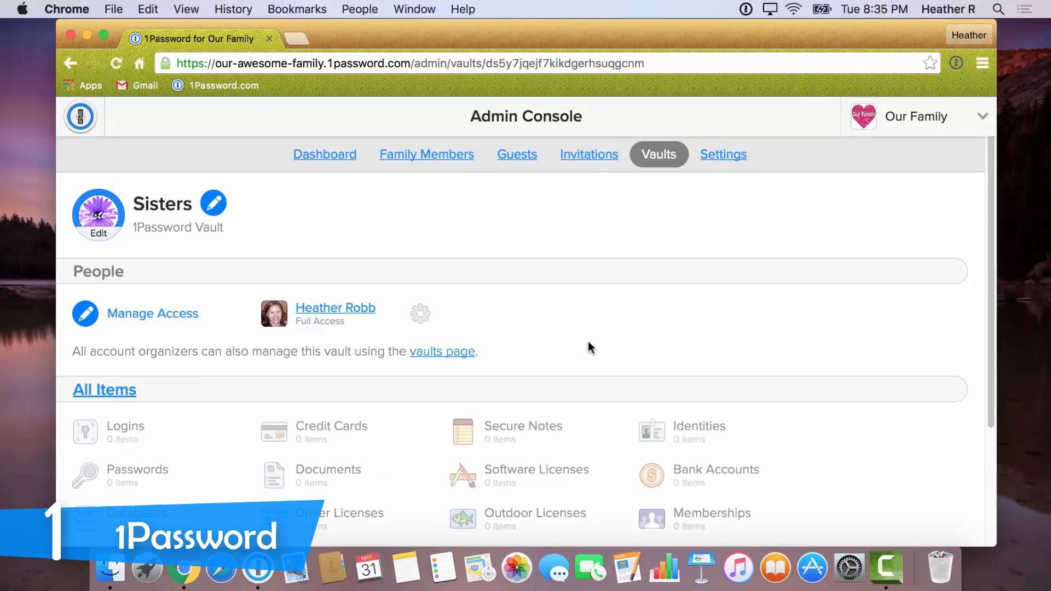
click(177, 317)
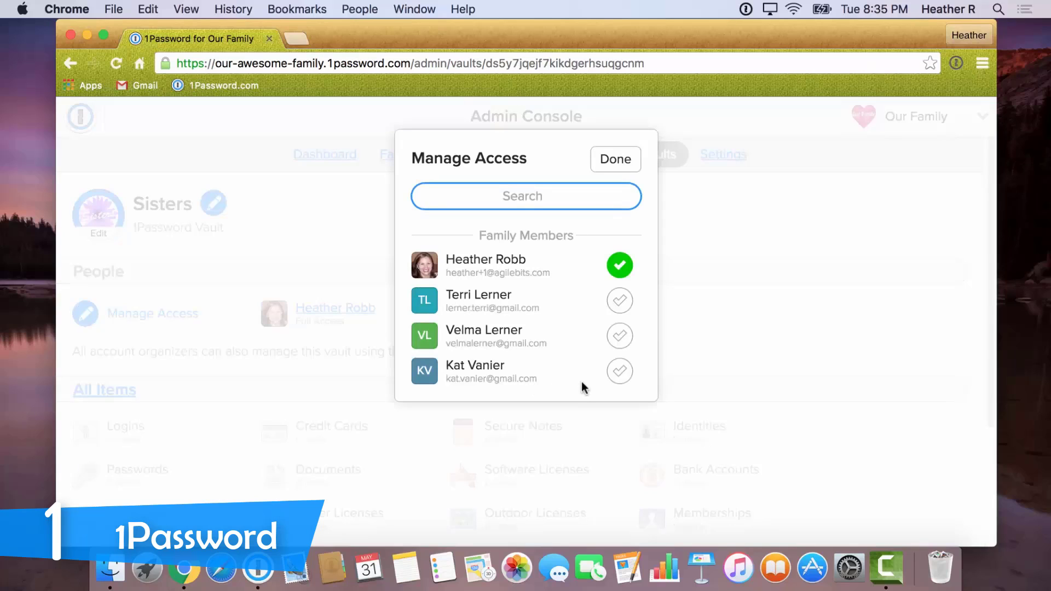
click(617, 375)
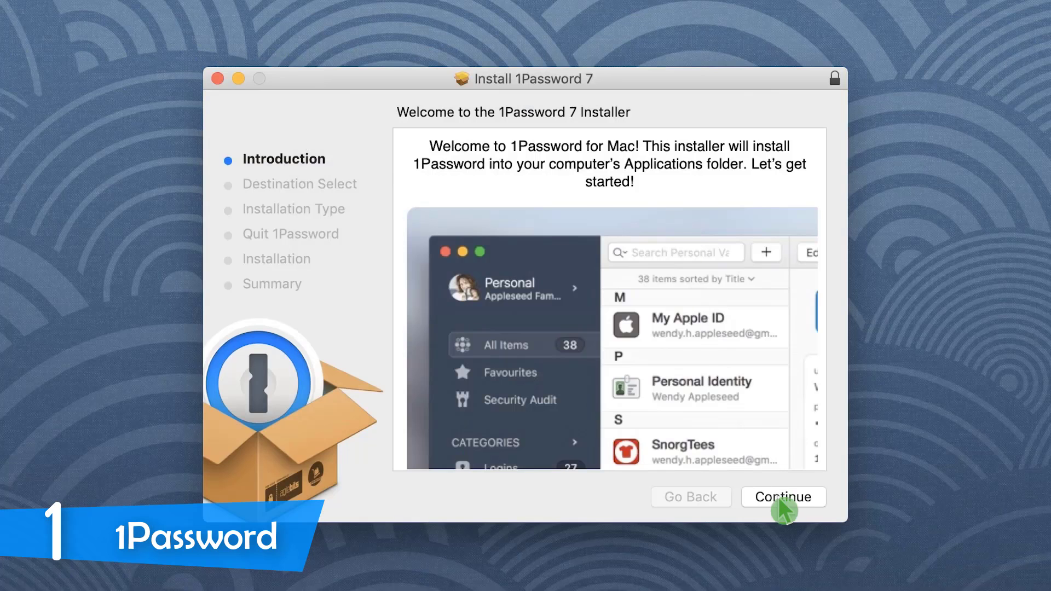
- Install 1Password 7 using the admin password, then close the installer and trash the package
click(780, 497)
click(778, 497)
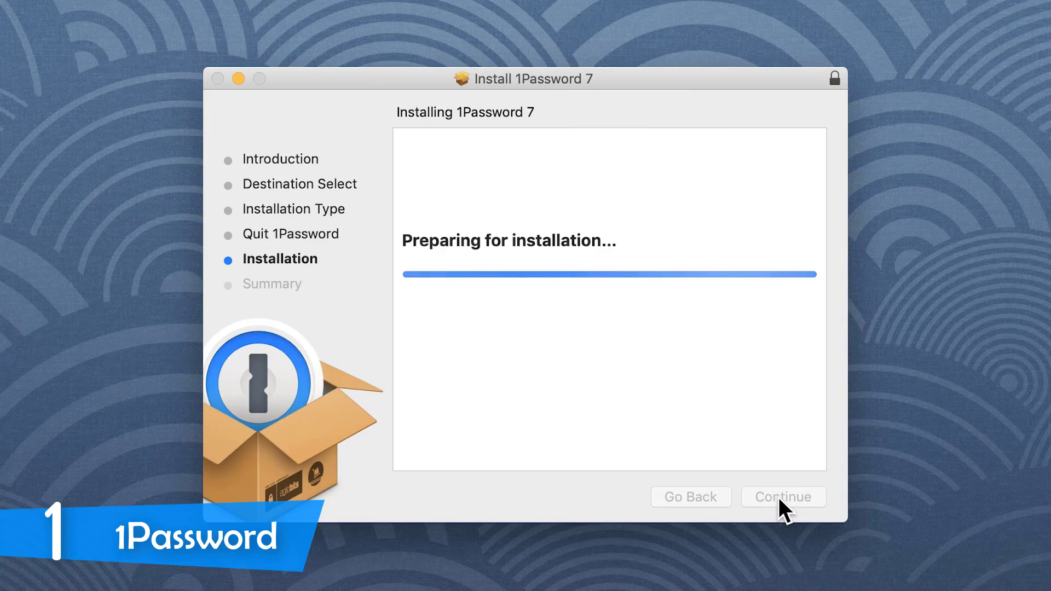
text(•••••••••••••••)
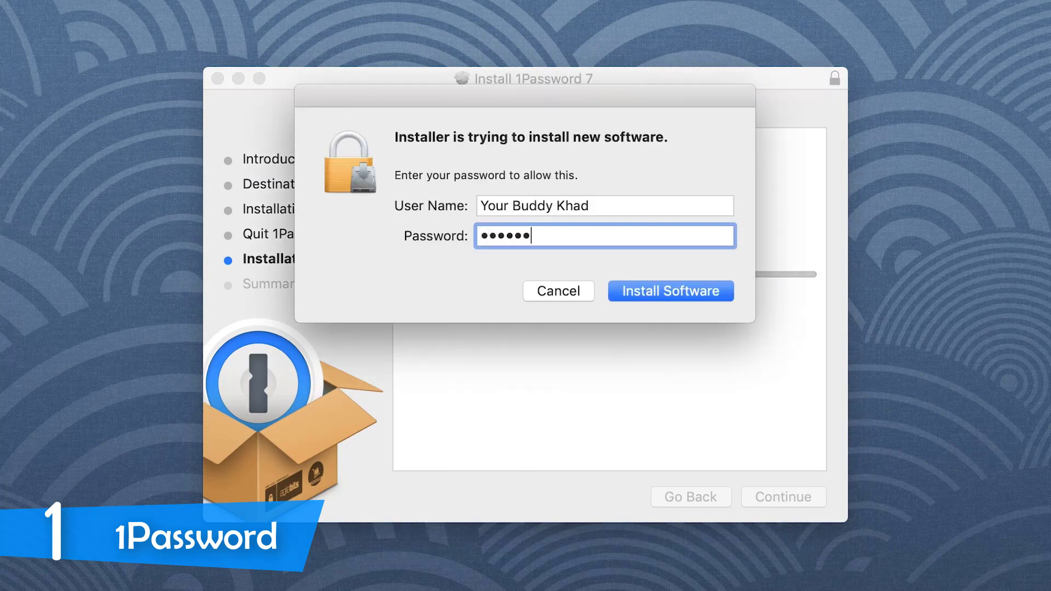
text(•)
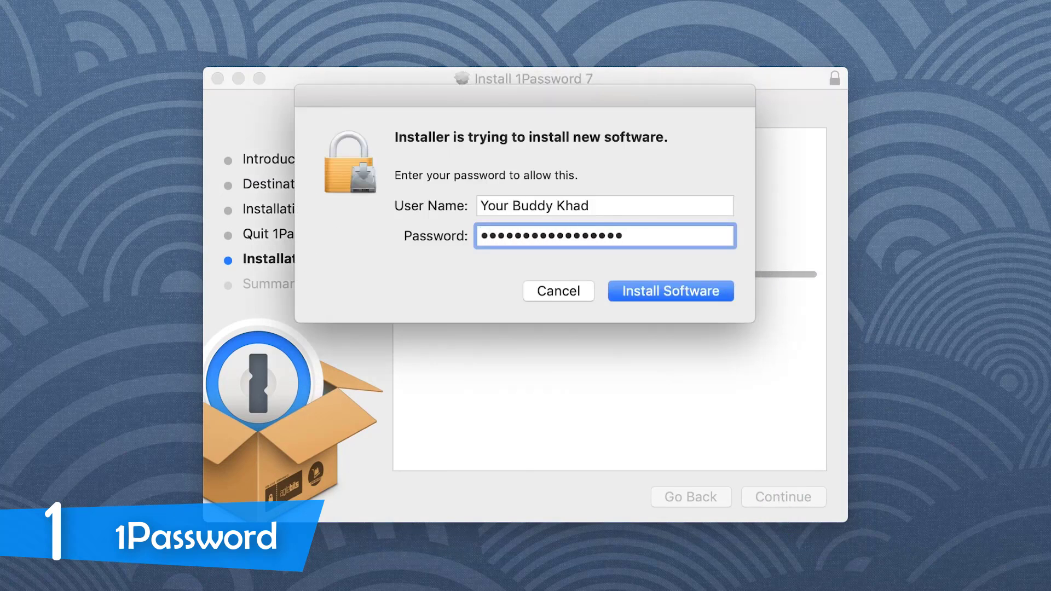
click(701, 287)
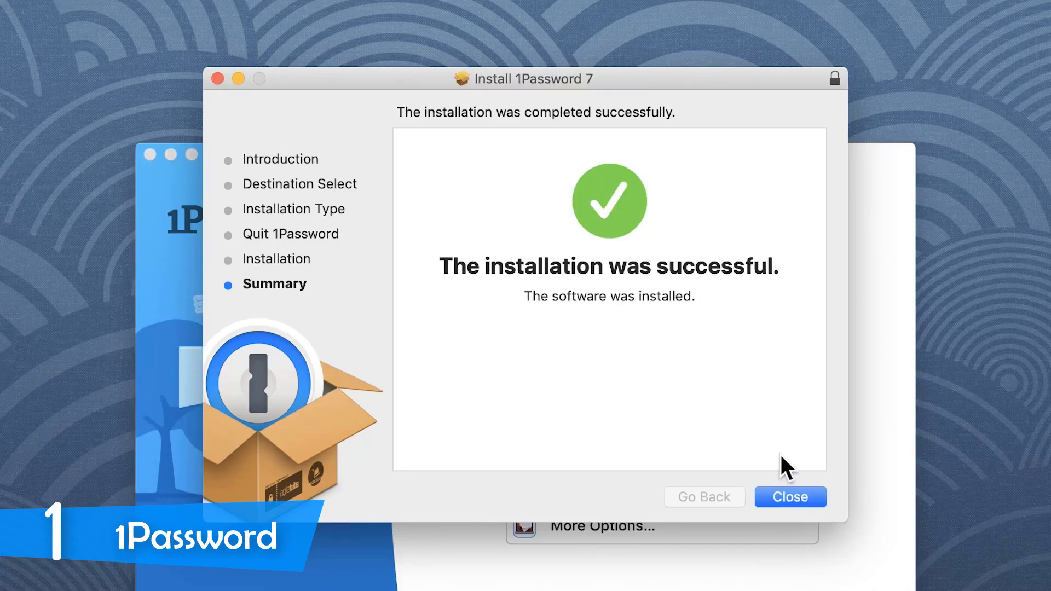
click(793, 500)
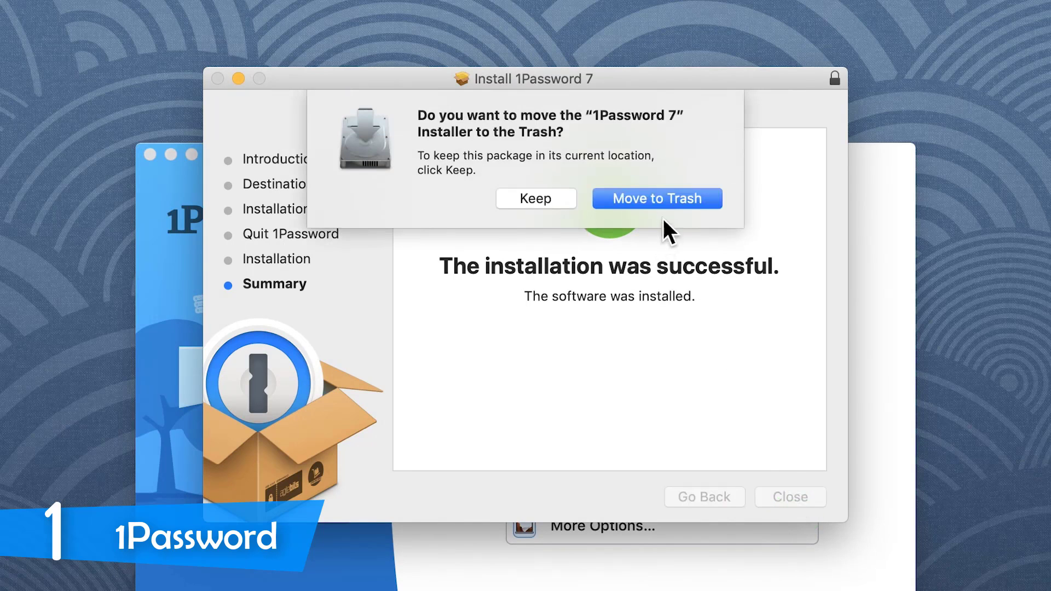
click(676, 200)
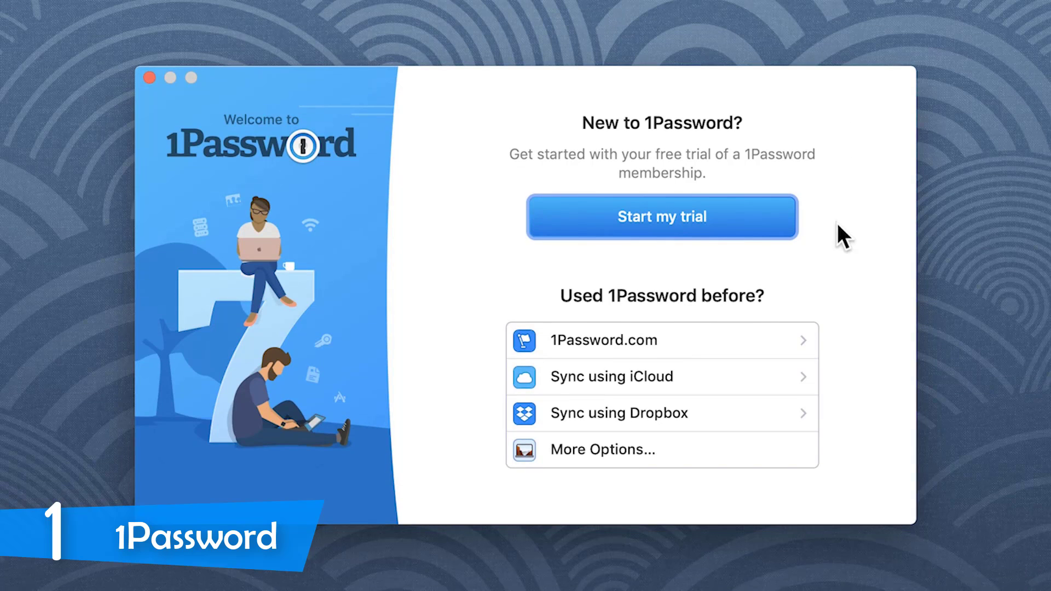
- Sign in to the existing 1Password.com account by entering its details manually
click(798, 331)
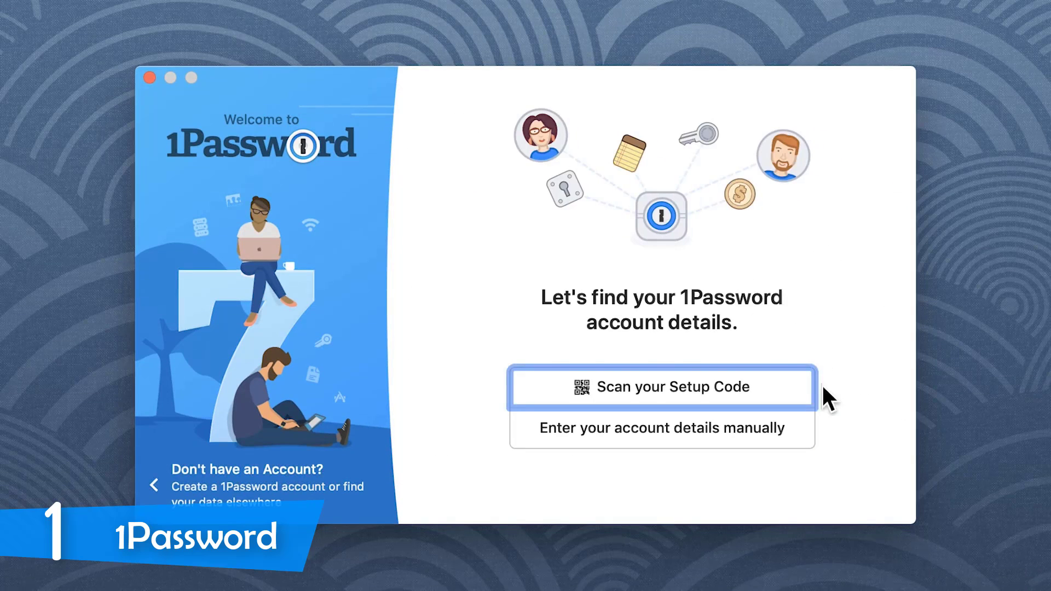
click(788, 436)
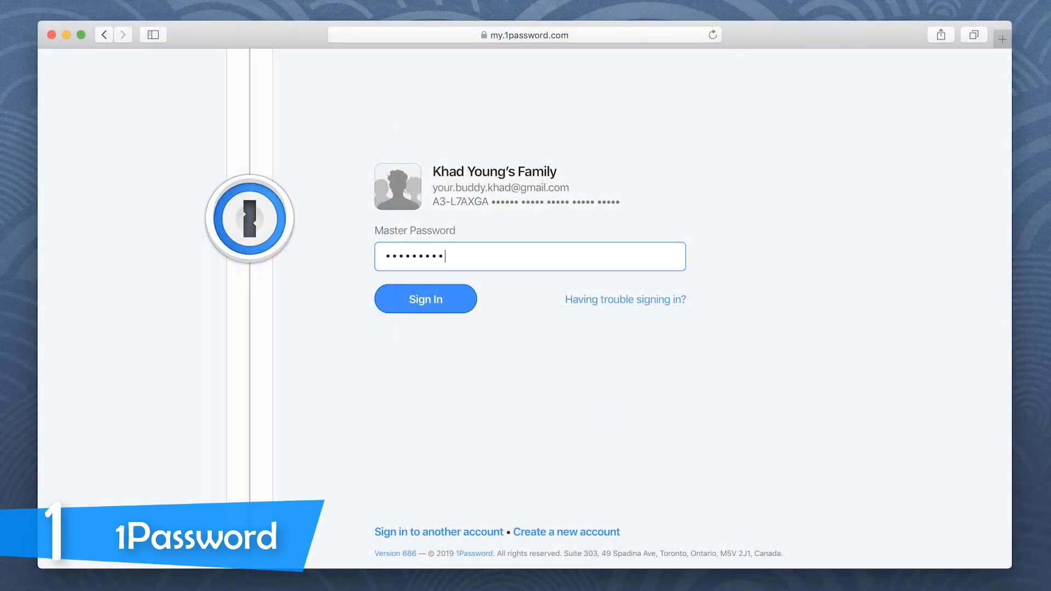
text(••••••••••••••••••)
click(460, 313)
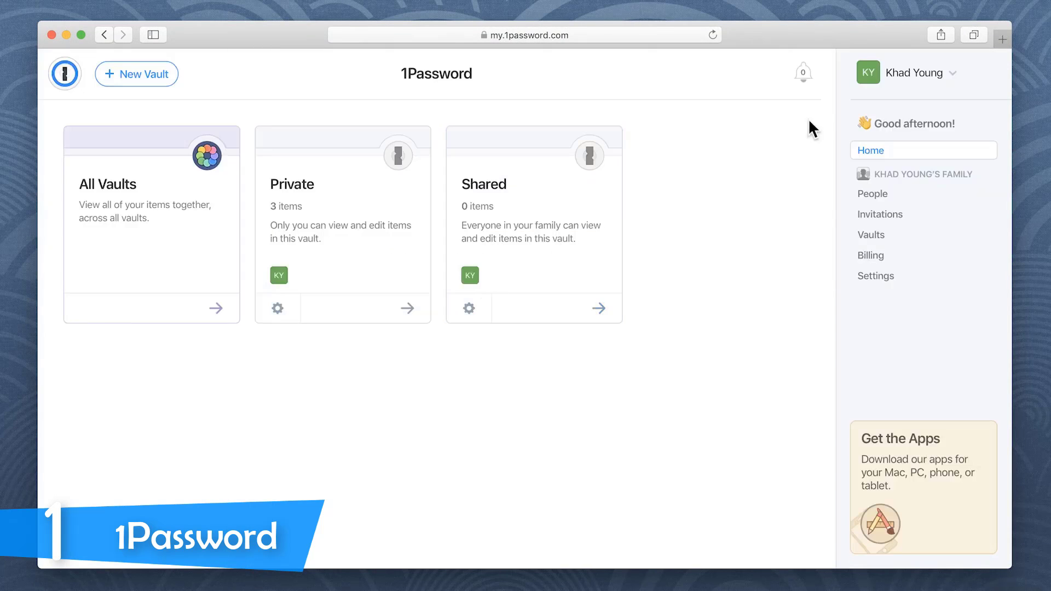
- Add the 1Password.com account directly to the 1Password 7 app from the Get the Apps page
click(875, 88)
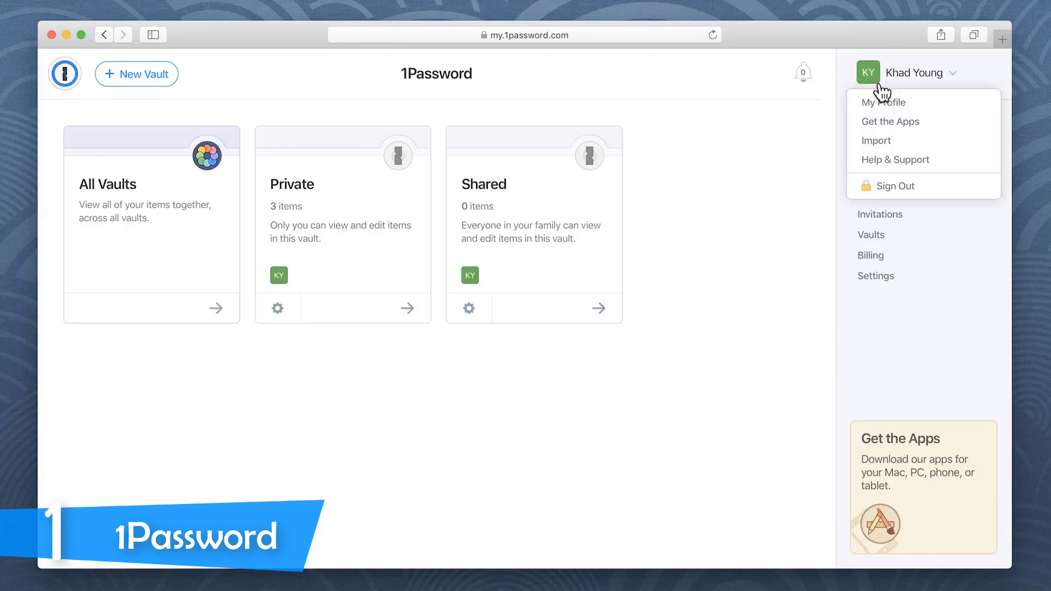
click(924, 121)
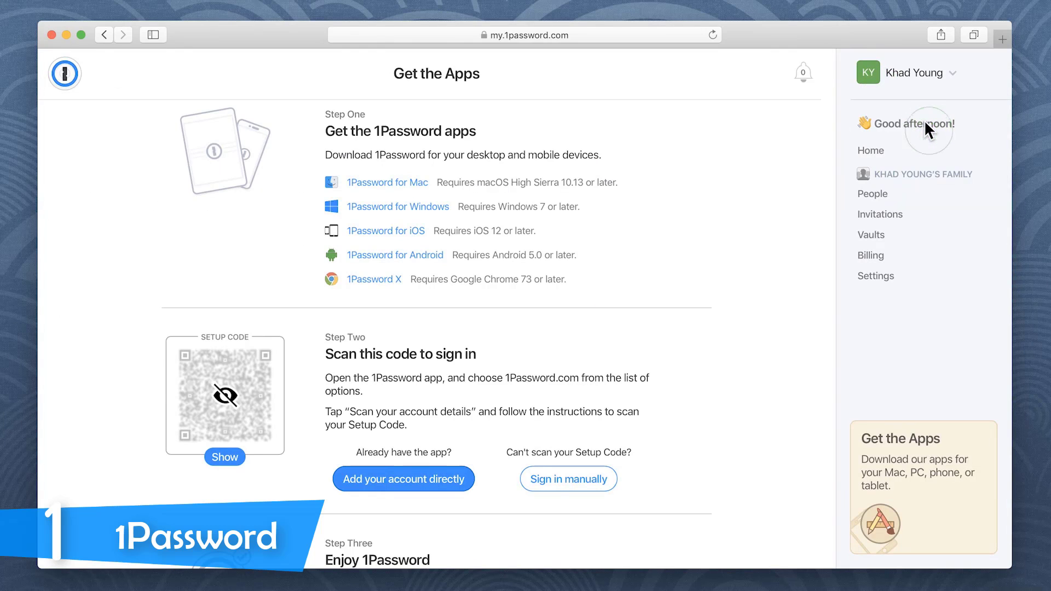
click(435, 482)
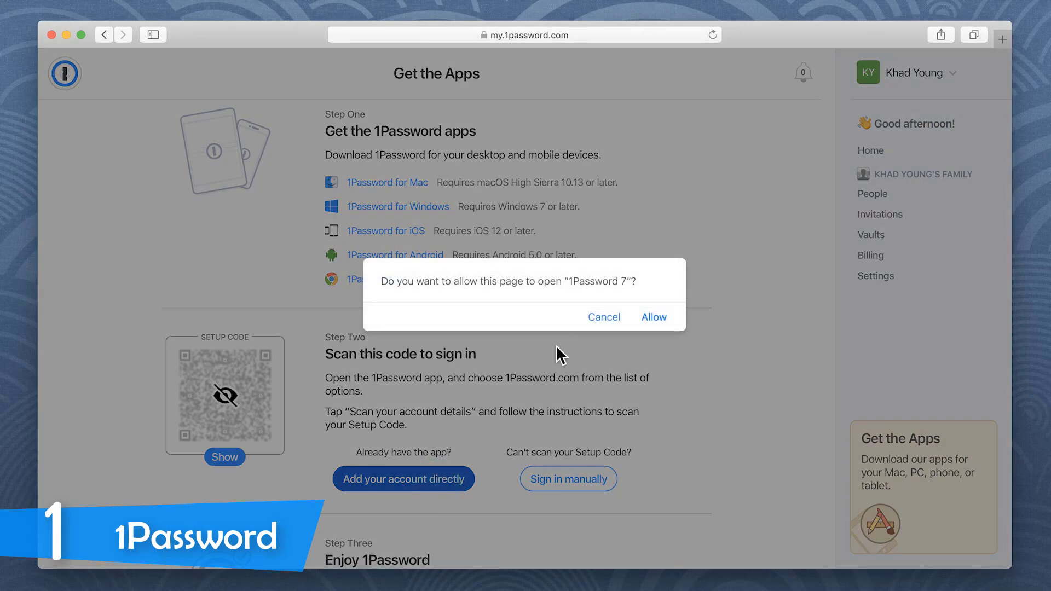
click(651, 318)
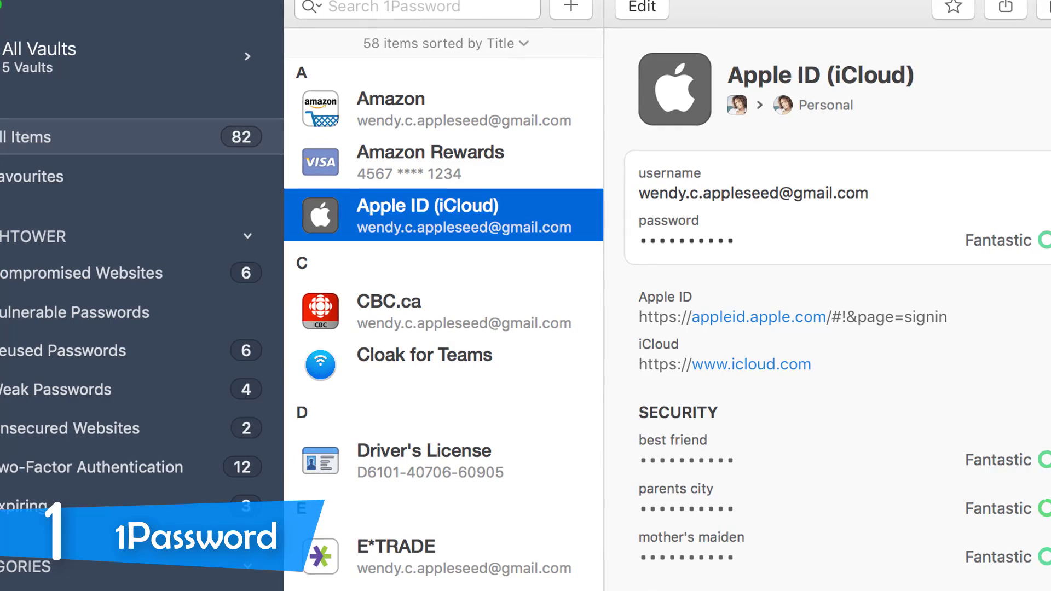